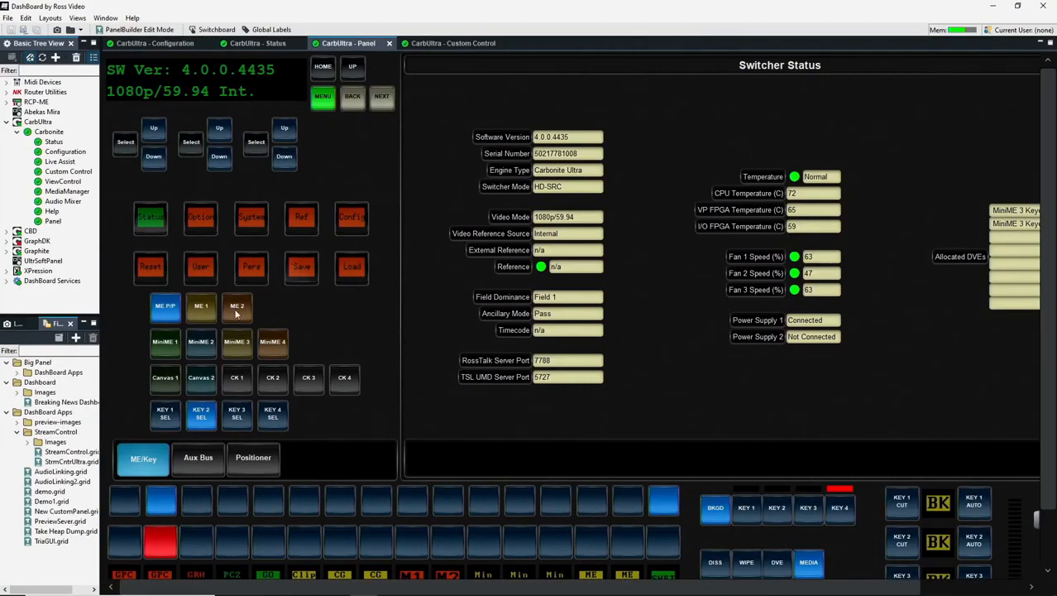
- Look up this computer's IP address by running ipconfig in the Windows Command Prompt, and close the prompt
{"action": "left_click", "coordinate": [152, 585]}
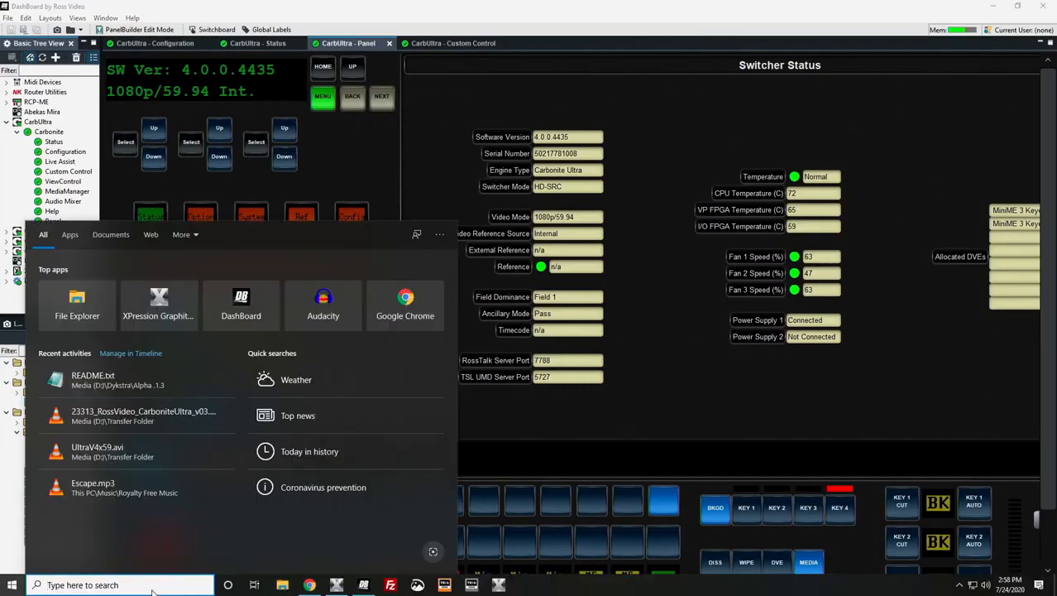
{"action": "type", "text": "cmd"}
{"action": "key", "text": "Return"}
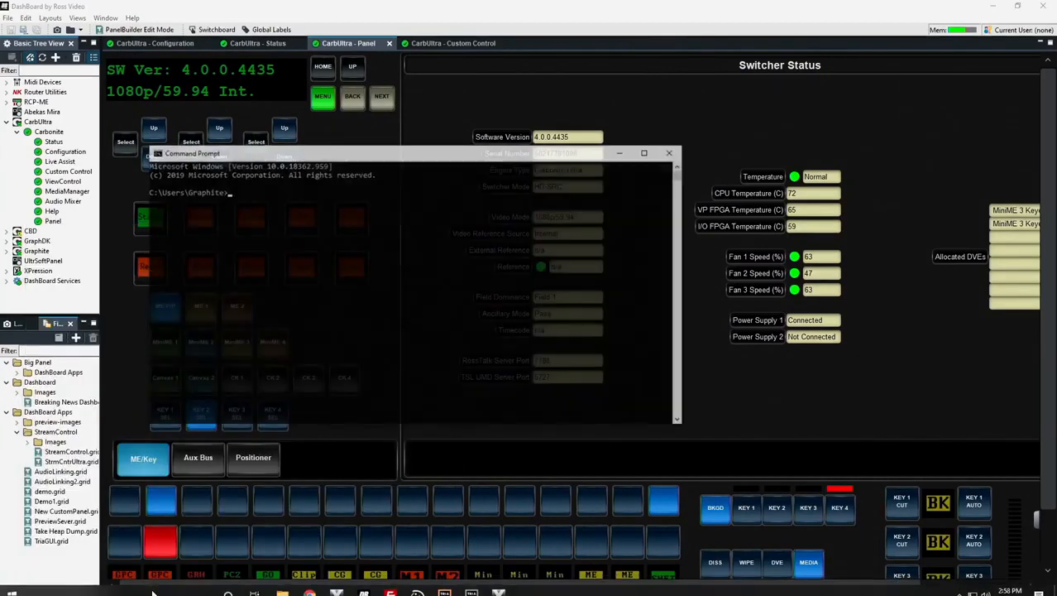
{"action": "type", "text": "ipconfig"}
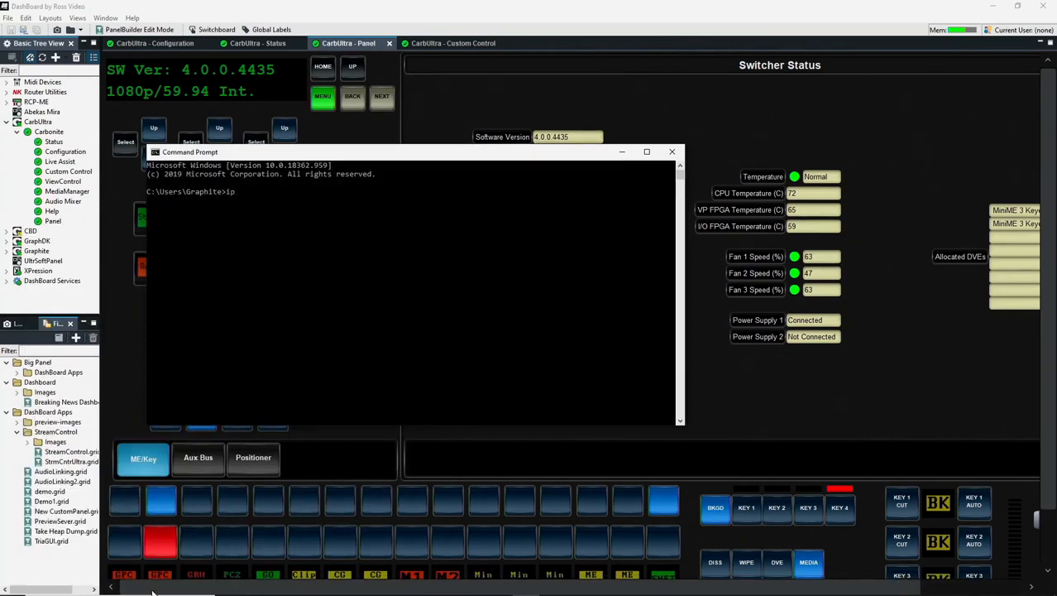
{"action": "key", "text": "Return"}
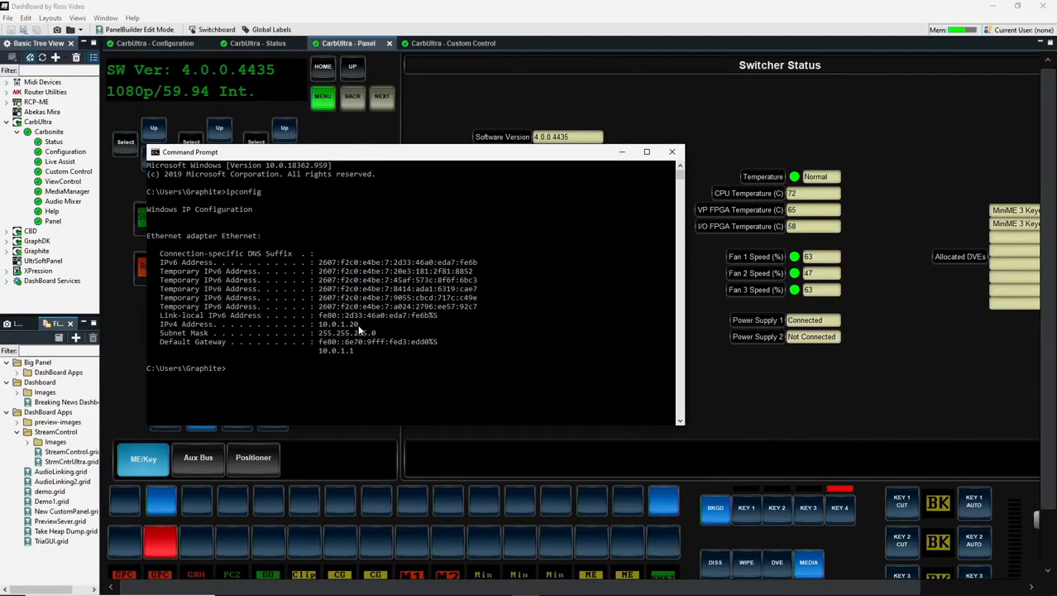
{"action": "left_click", "coordinate": [672, 151]}
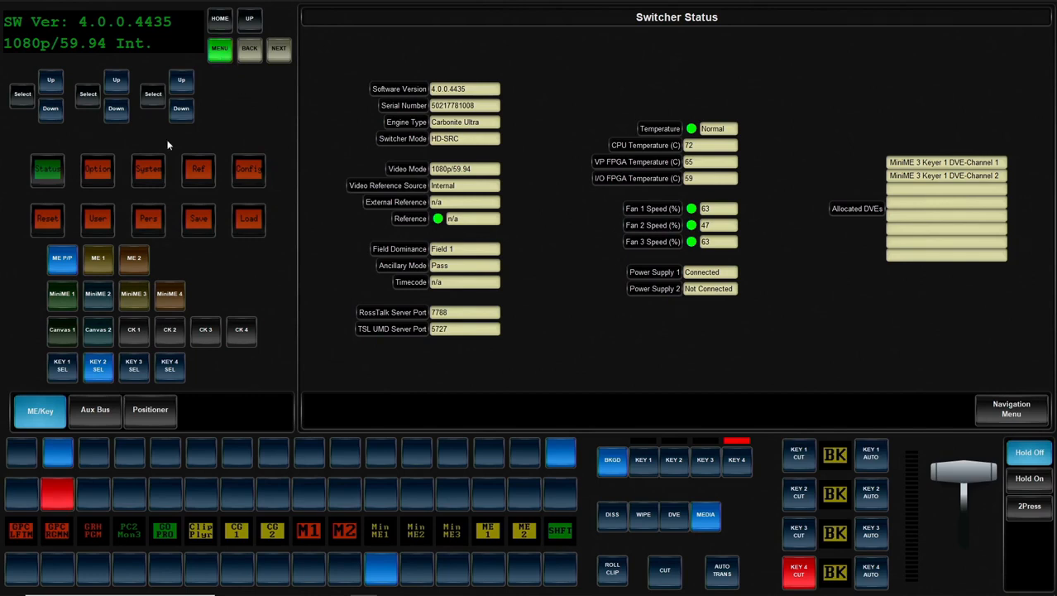
- Open Device Config in the switcher's System settings
{"action": "left_click", "coordinate": [149, 174]}
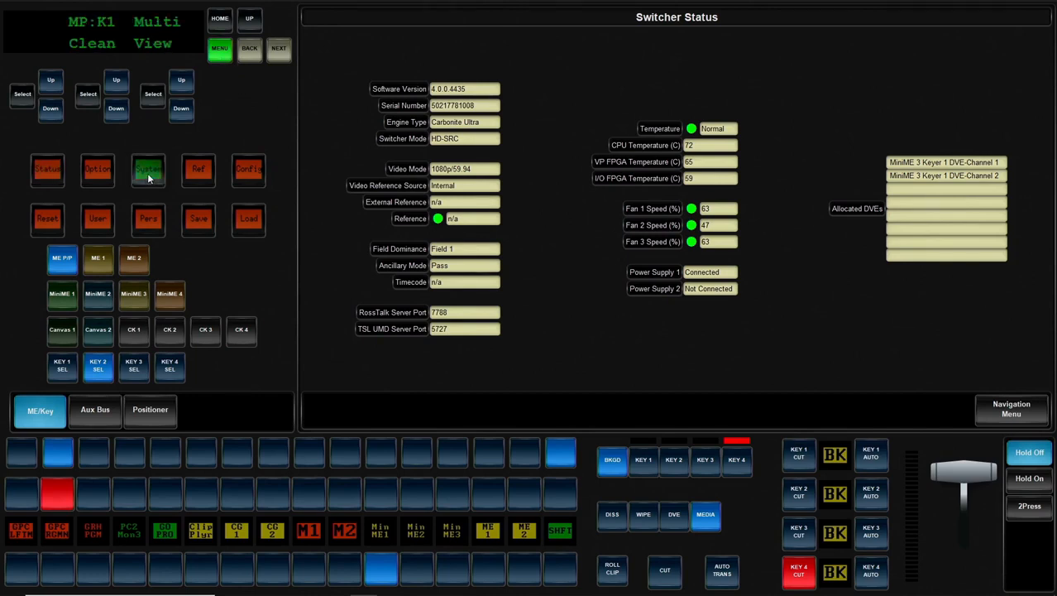
{"action": "left_click", "coordinate": [279, 51]}
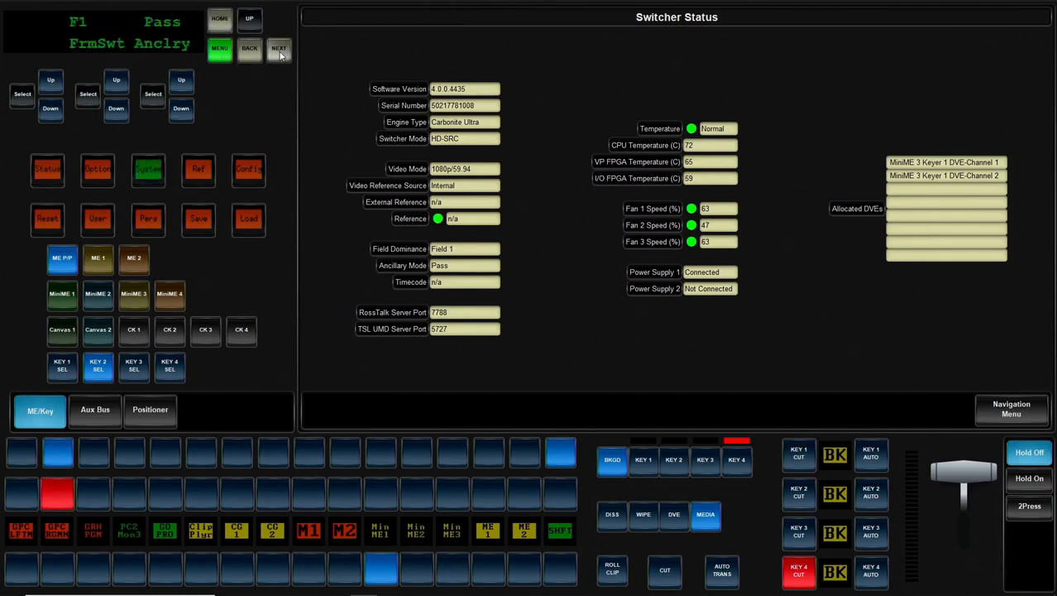
{"action": "left_click", "coordinate": [279, 51]}
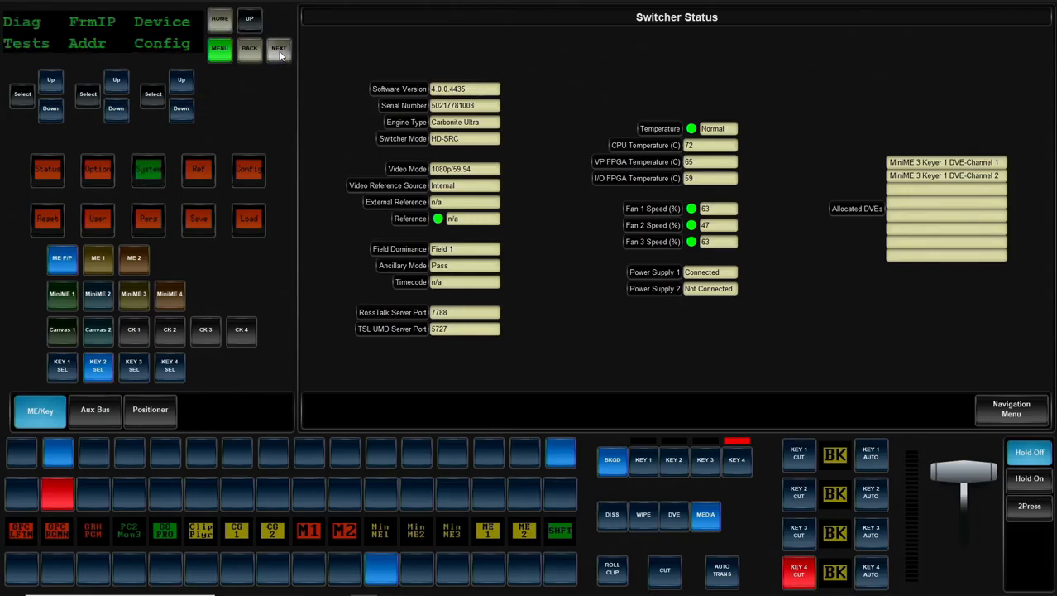
{"action": "left_click", "coordinate": [154, 95]}
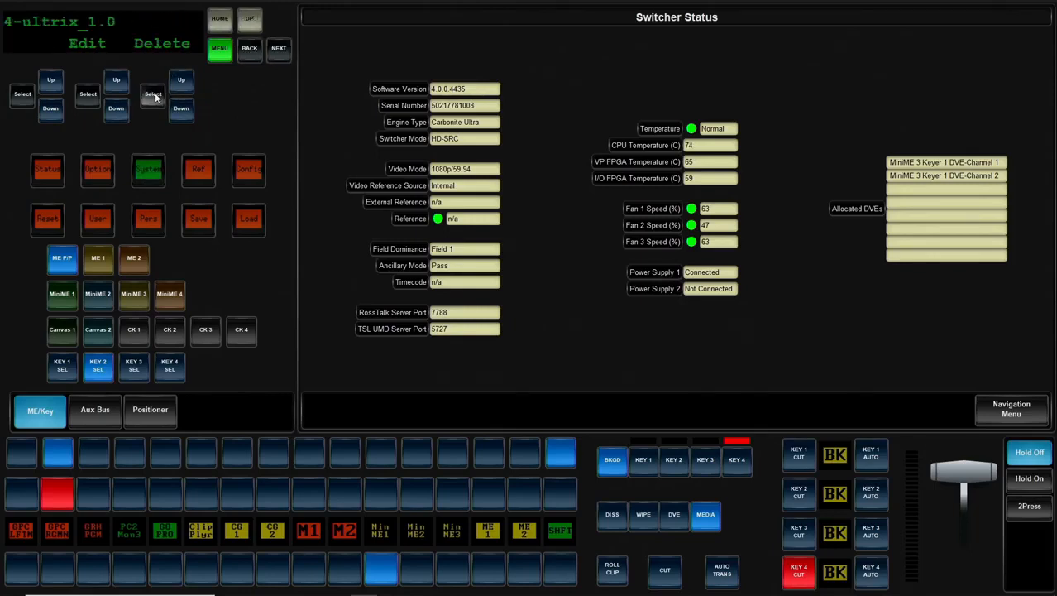
- Browse the configured devices to the <new> entry and add a new device
{"action": "left_click", "coordinate": [52, 111]}
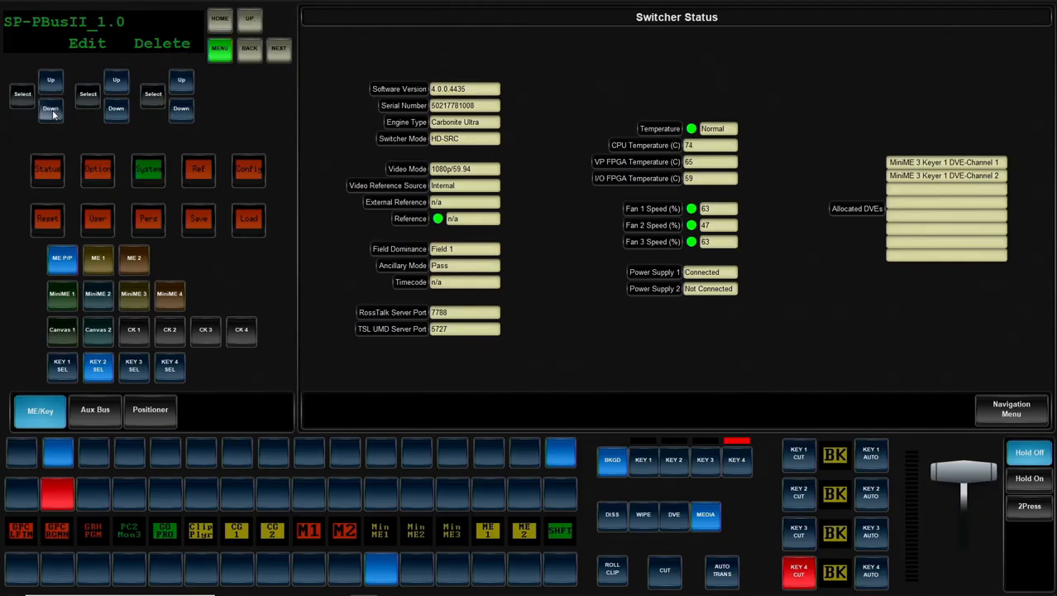
{"action": "left_click", "coordinate": [54, 113]}
{"action": "left_click", "coordinate": [56, 88]}
{"action": "left_click", "coordinate": [56, 87]}
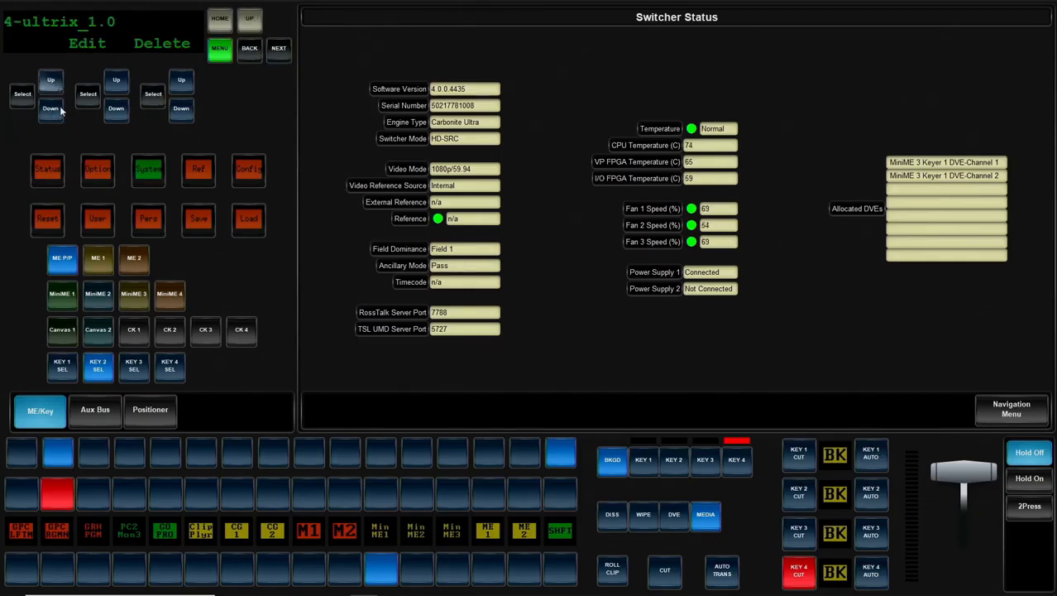
{"action": "left_click", "coordinate": [60, 111]}
{"action": "left_click", "coordinate": [62, 118]}
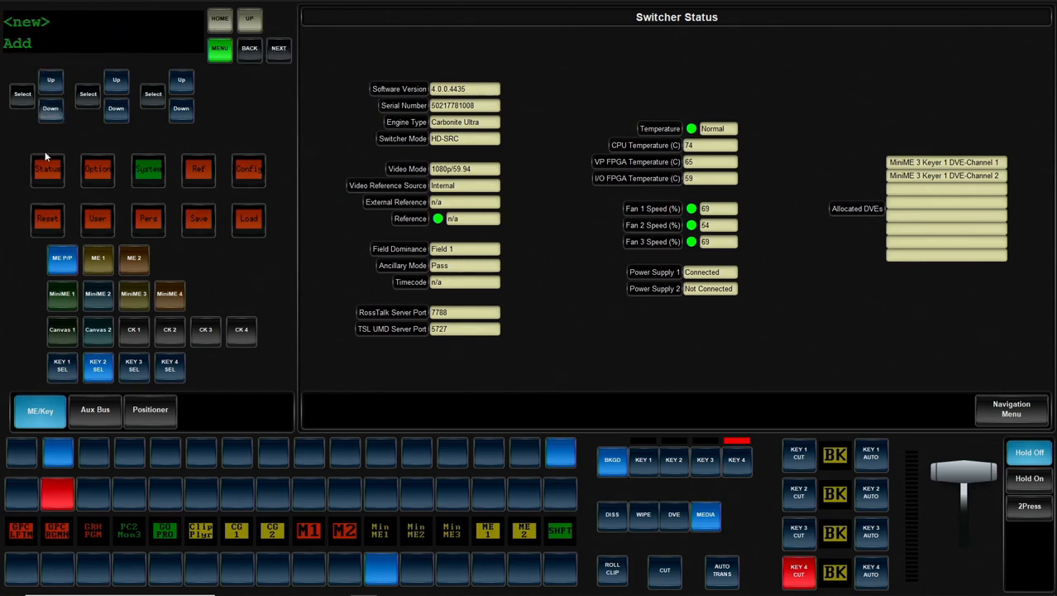
{"action": "left_click", "coordinate": [22, 97]}
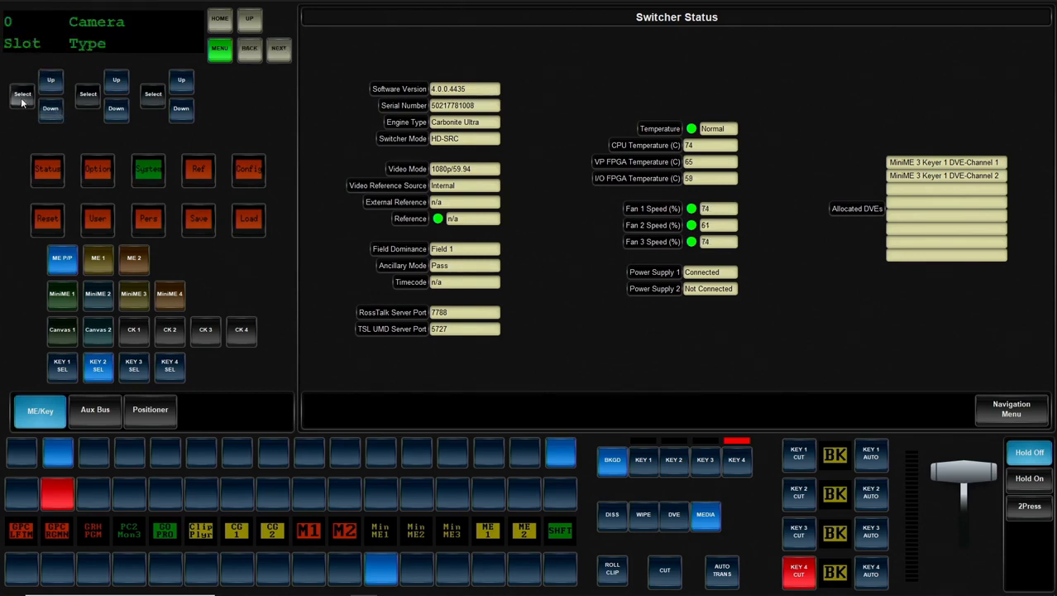
- Cycle through the slot numbers for the new device and return it to slot 0
{"action": "left_click", "coordinate": [49, 81]}
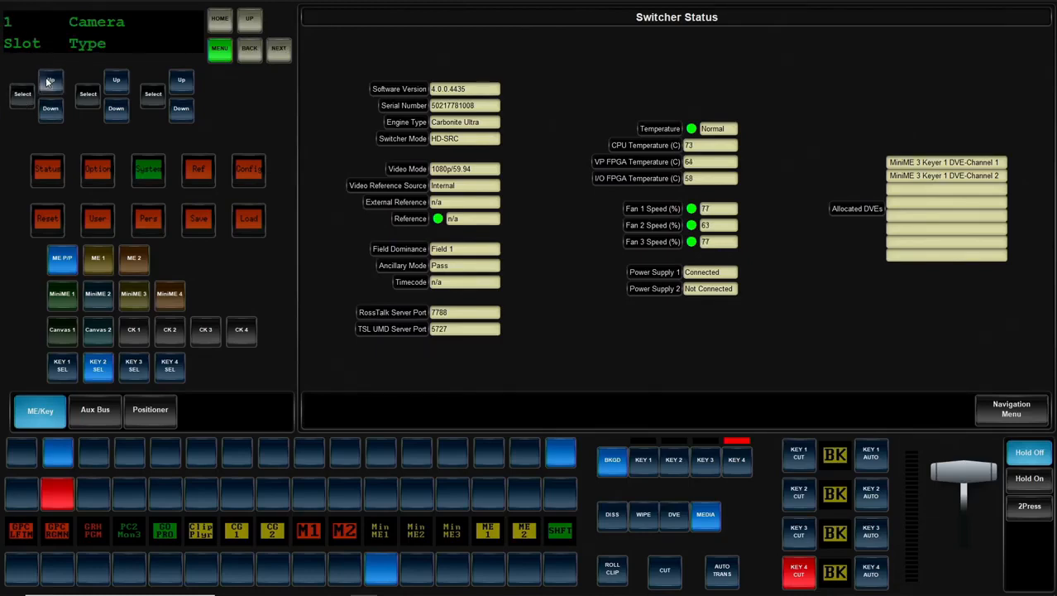
{"action": "left_click", "coordinate": [48, 81]}
{"action": "left_click", "coordinate": [49, 81]}
{"action": "left_click", "coordinate": [49, 81]}
{"action": "left_click", "coordinate": [49, 81]}
{"action": "left_click", "coordinate": [49, 81]}
{"action": "left_click", "coordinate": [48, 81]}
{"action": "left_click", "coordinate": [52, 108]}
{"action": "left_click", "coordinate": [53, 109]}
{"action": "left_click", "coordinate": [54, 109]}
{"action": "left_click", "coordinate": [55, 109]}
{"action": "left_click", "coordinate": [51, 109]}
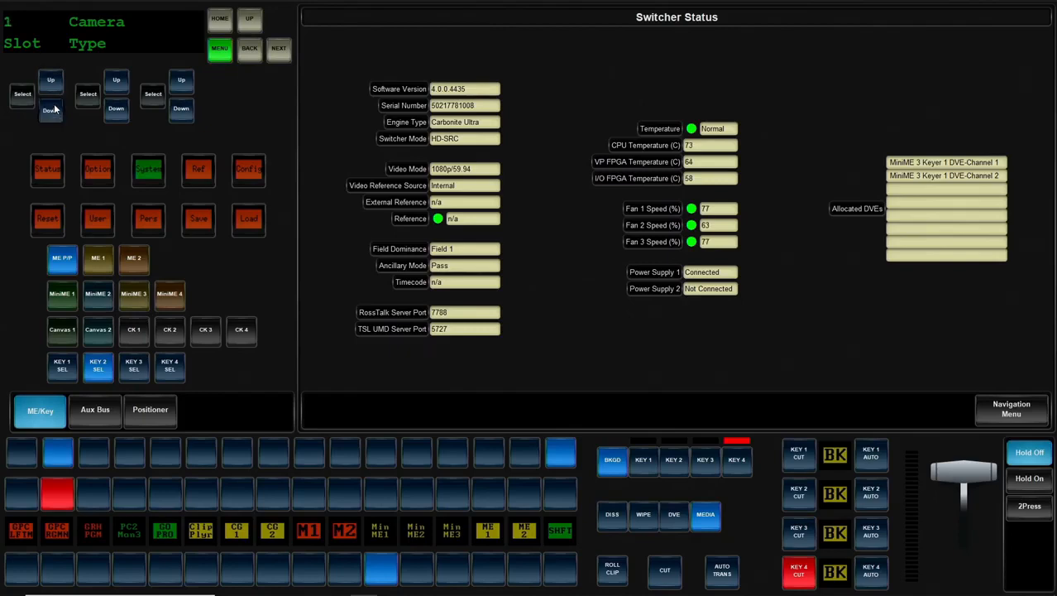
{"action": "left_click", "coordinate": [52, 109]}
{"action": "left_click", "coordinate": [51, 108]}
- Set the new device's type to RossTalk, keeping it on slot 0
{"action": "left_click", "coordinate": [115, 80]}
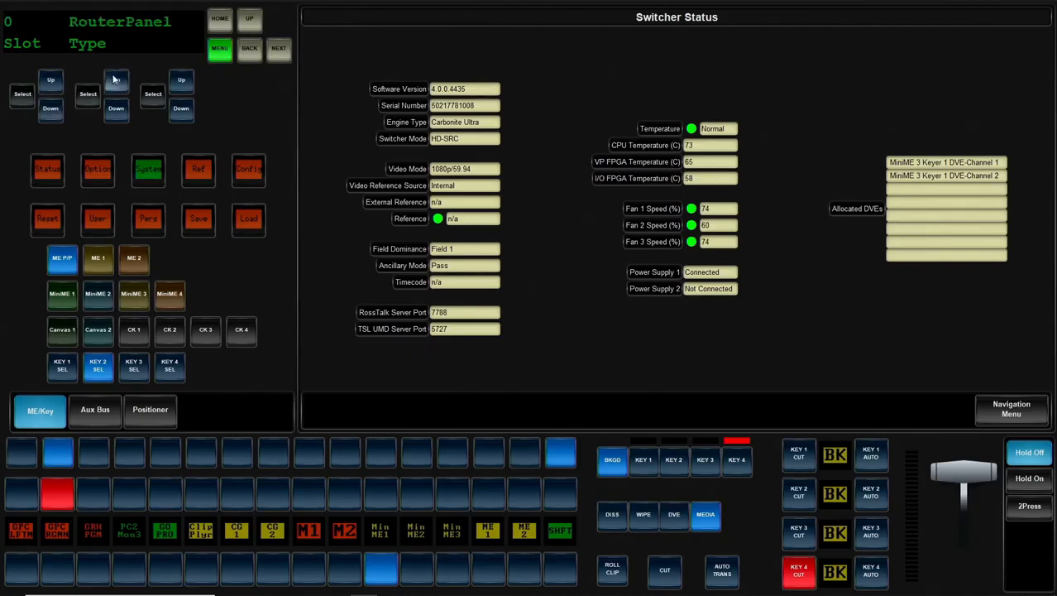
{"action": "left_click", "coordinate": [115, 80]}
{"action": "left_click", "coordinate": [115, 80]}
{"action": "left_click", "coordinate": [115, 80]}
{"action": "left_click", "coordinate": [115, 80]}
{"action": "left_click", "coordinate": [115, 80]}
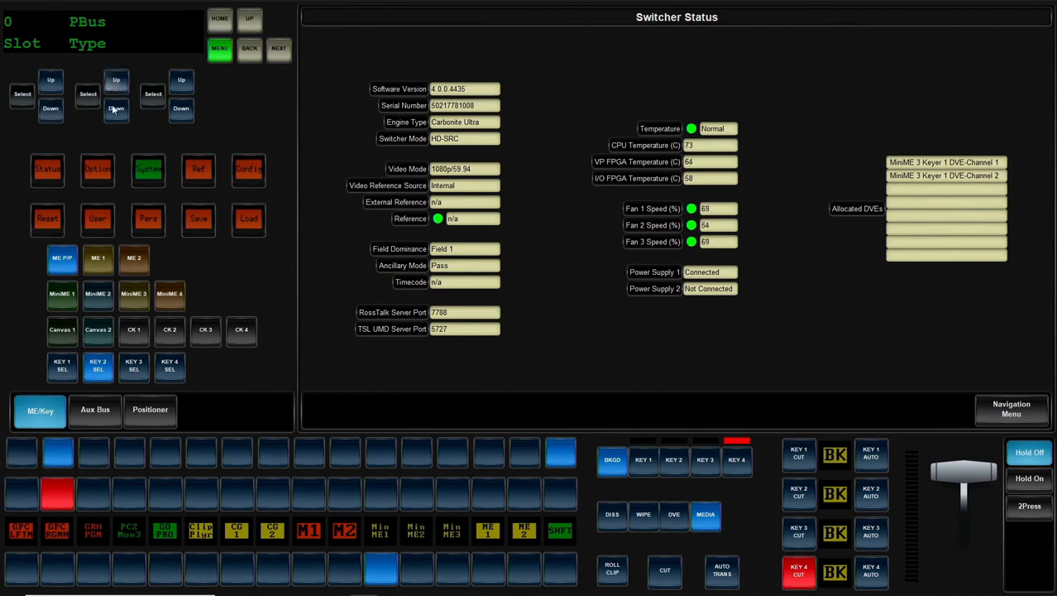
{"action": "left_click", "coordinate": [116, 105]}
{"action": "left_click", "coordinate": [116, 106]}
{"action": "left_click", "coordinate": [115, 106]}
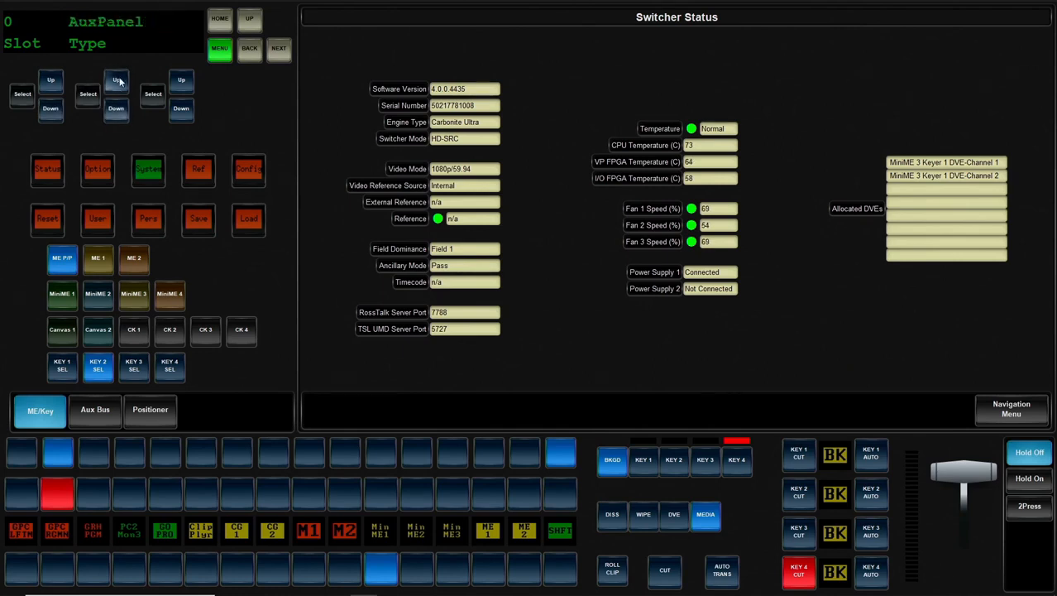
{"action": "left_click", "coordinate": [116, 80]}
- Set the RossTalk device's subtype to xpression_1.0
{"action": "left_click", "coordinate": [278, 52]}
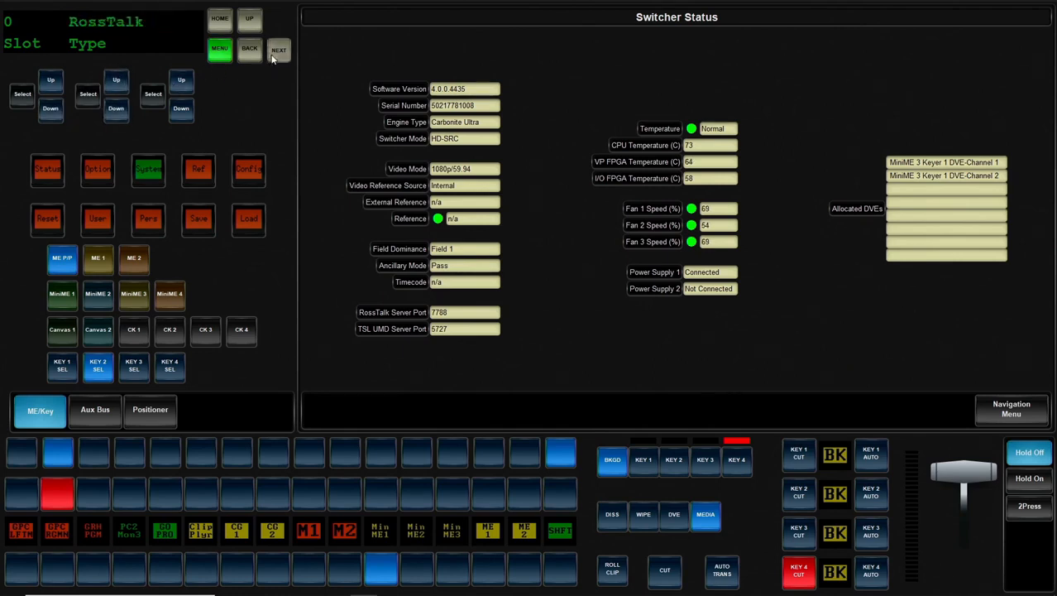
{"action": "left_click", "coordinate": [51, 107]}
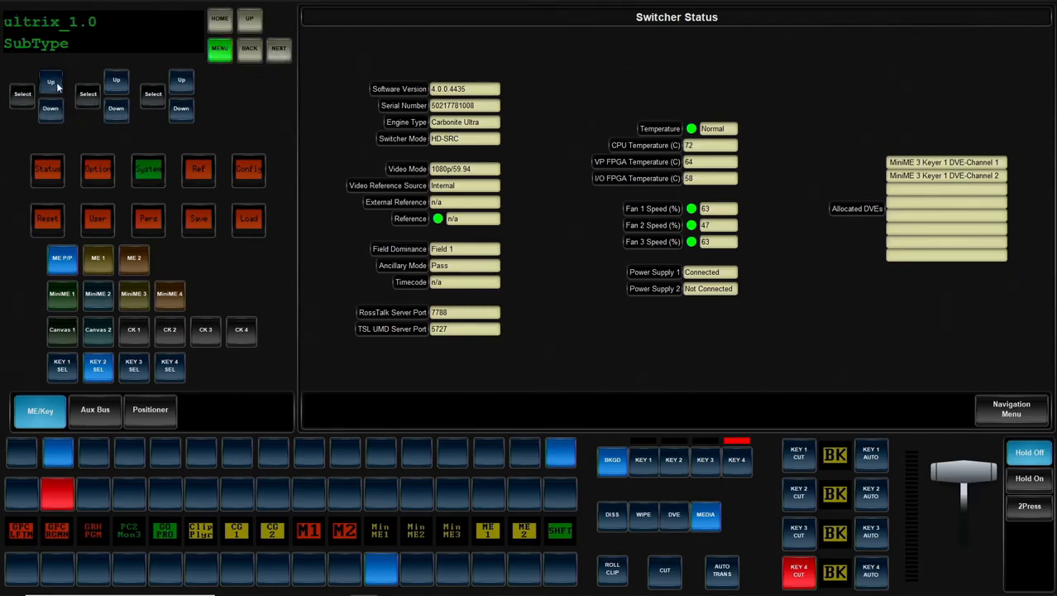
{"action": "left_click", "coordinate": [51, 107]}
{"action": "left_click", "coordinate": [51, 107]}
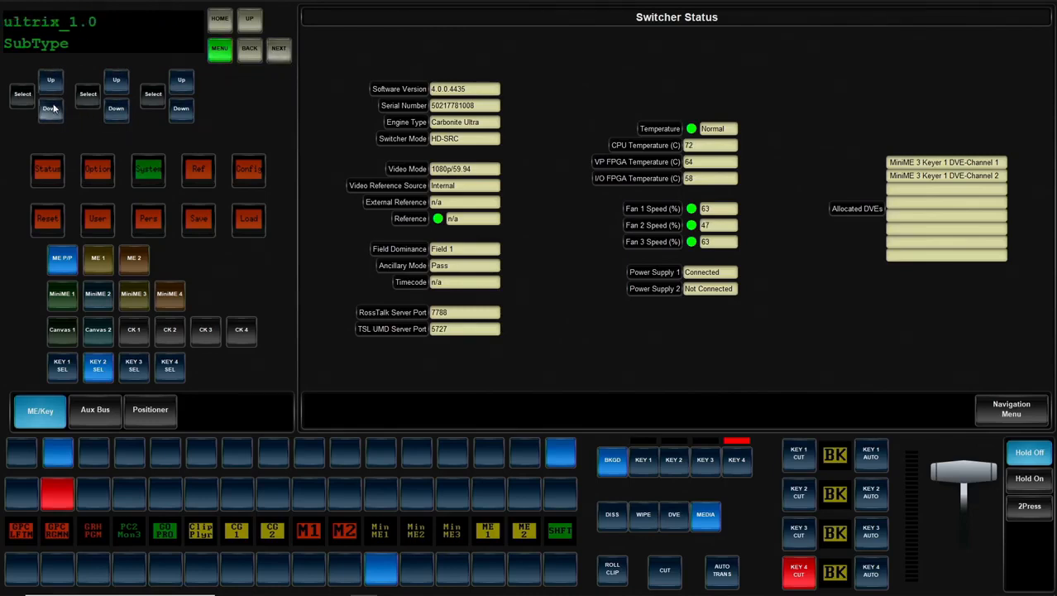
{"action": "left_click", "coordinate": [52, 108]}
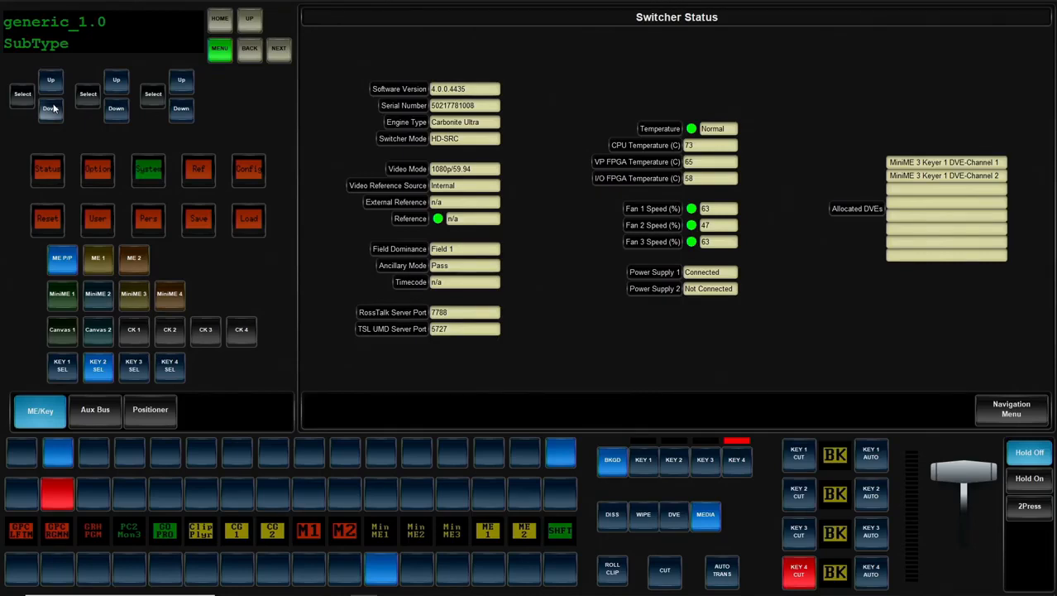
{"action": "left_click", "coordinate": [52, 83]}
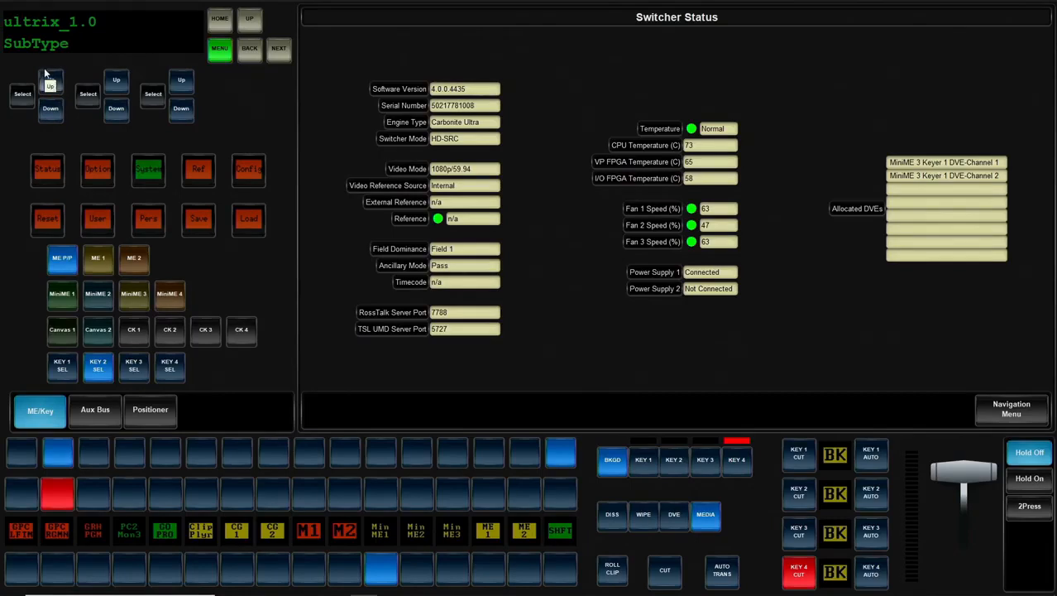
{"action": "left_click", "coordinate": [50, 81]}
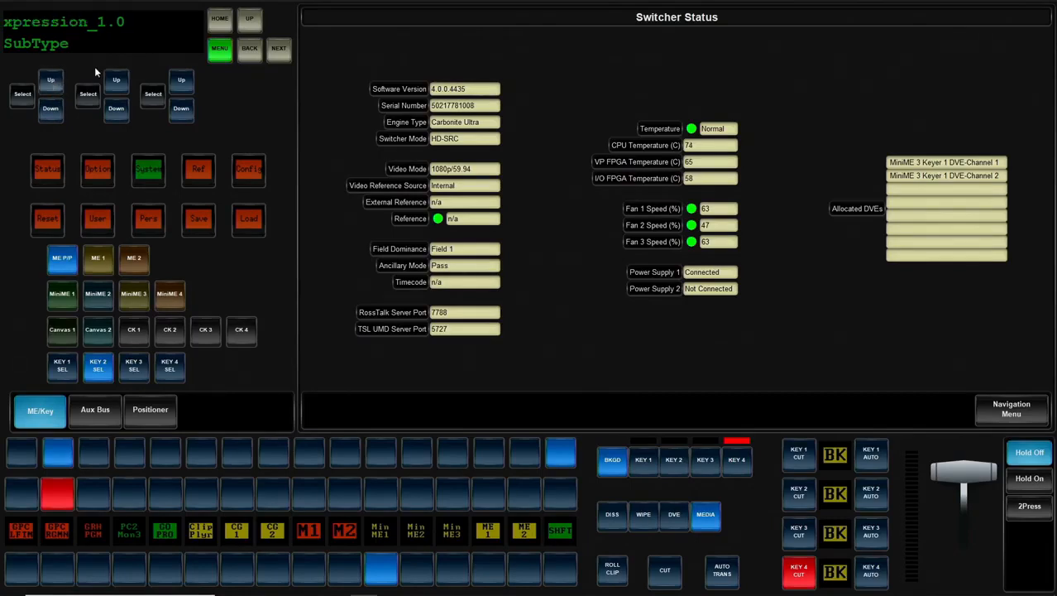
- Set the first field of the XPression device's IP address to 10
{"action": "left_click", "coordinate": [280, 49]}
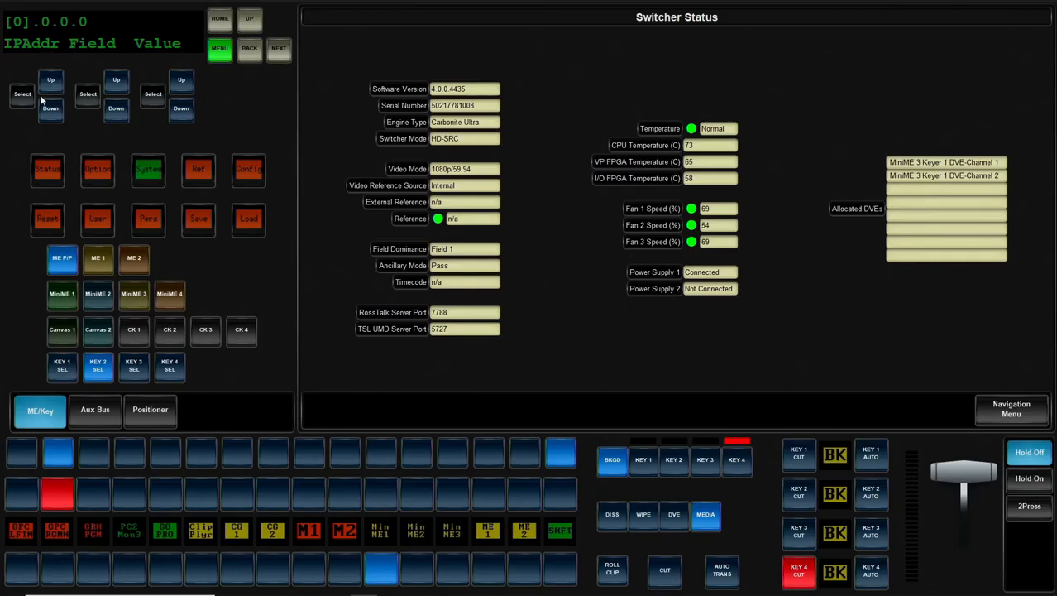
{"action": "left_click", "coordinate": [23, 97]}
{"action": "left_click", "coordinate": [49, 85]}
{"action": "left_click", "coordinate": [52, 115]}
{"action": "left_click", "coordinate": [119, 112]}
{"action": "left_click", "coordinate": [118, 111]}
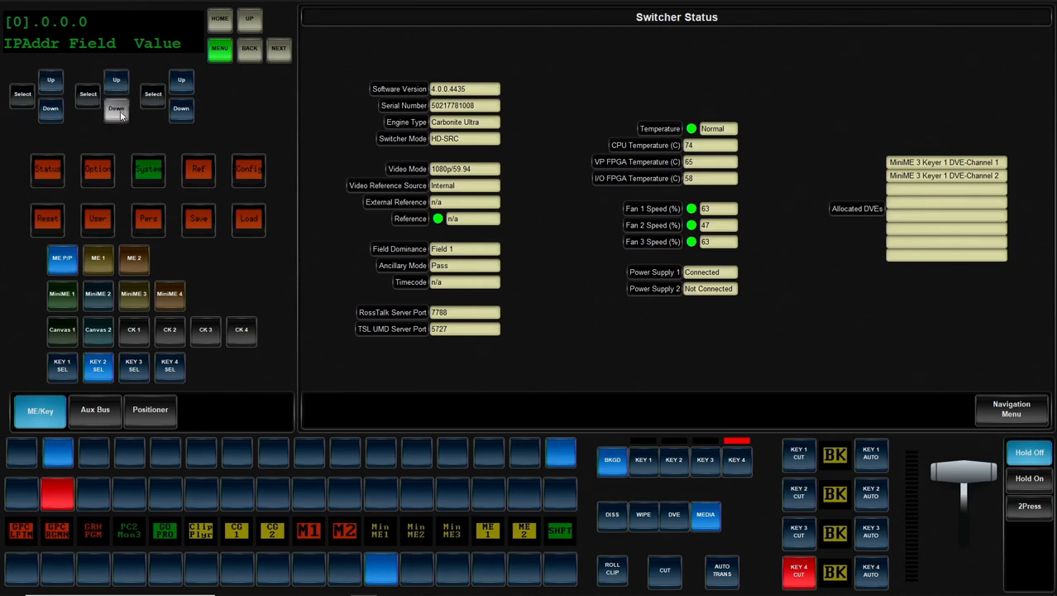
{"action": "left_click", "coordinate": [180, 82]}
{"action": "left_click", "coordinate": [178, 86]}
{"action": "left_click", "coordinate": [177, 86]}
{"action": "left_click", "coordinate": [177, 86]}
{"action": "left_click", "coordinate": [177, 86]}
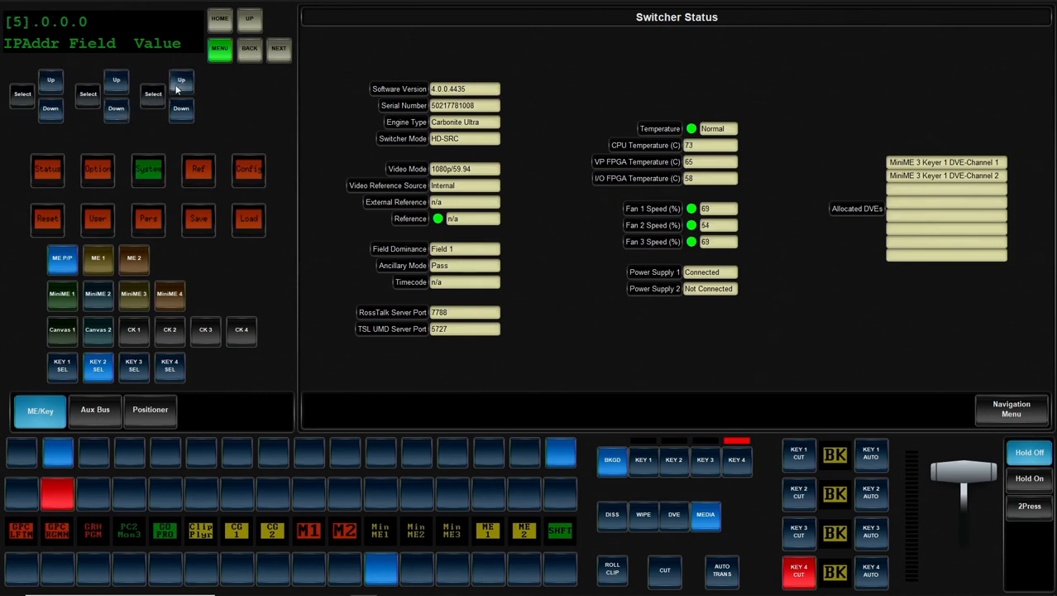
{"action": "left_click", "coordinate": [177, 86]}
{"action": "left_click", "coordinate": [177, 86]}
{"action": "left_click", "coordinate": [177, 86]}
{"action": "left_click", "coordinate": [177, 86]}
{"action": "left_click", "coordinate": [177, 86]}
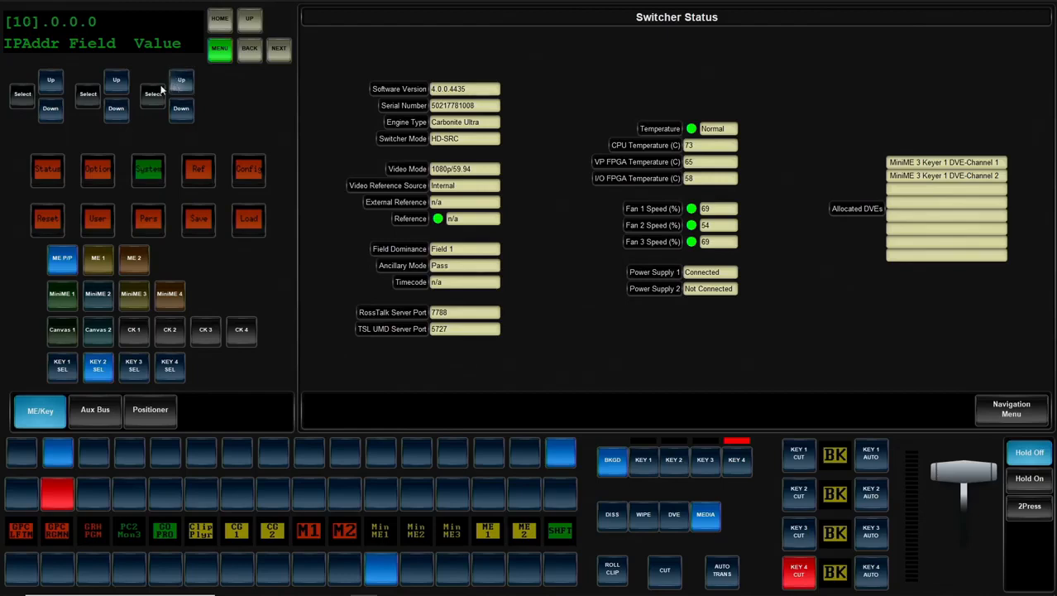
- Set the third IP address field to 1 and the fourth to 20, completing the address 10.0.1.20
{"action": "left_click", "coordinate": [116, 81]}
{"action": "left_click", "coordinate": [177, 83]}
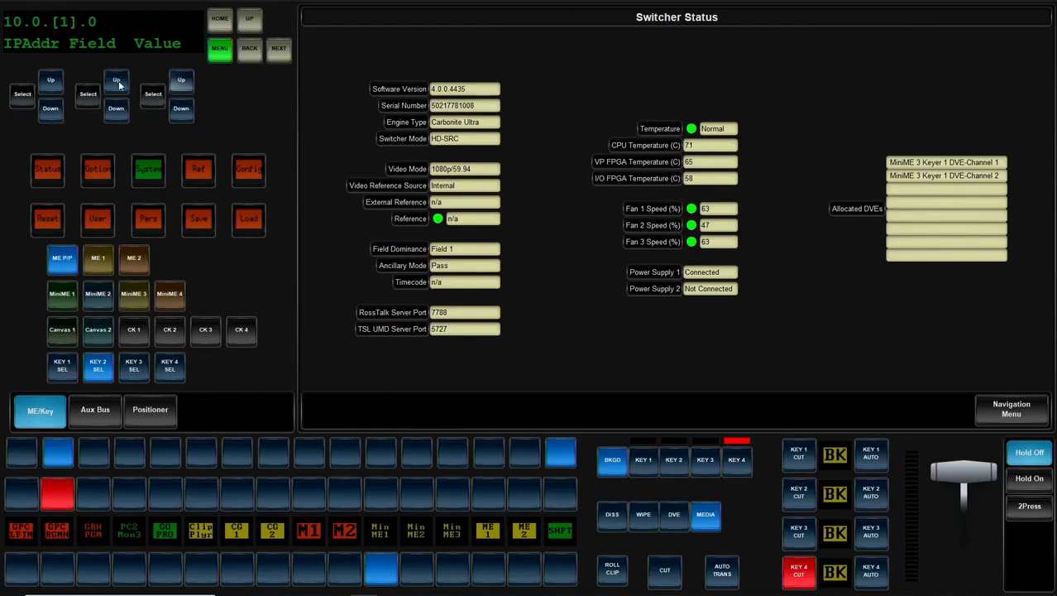
{"action": "left_click", "coordinate": [115, 81]}
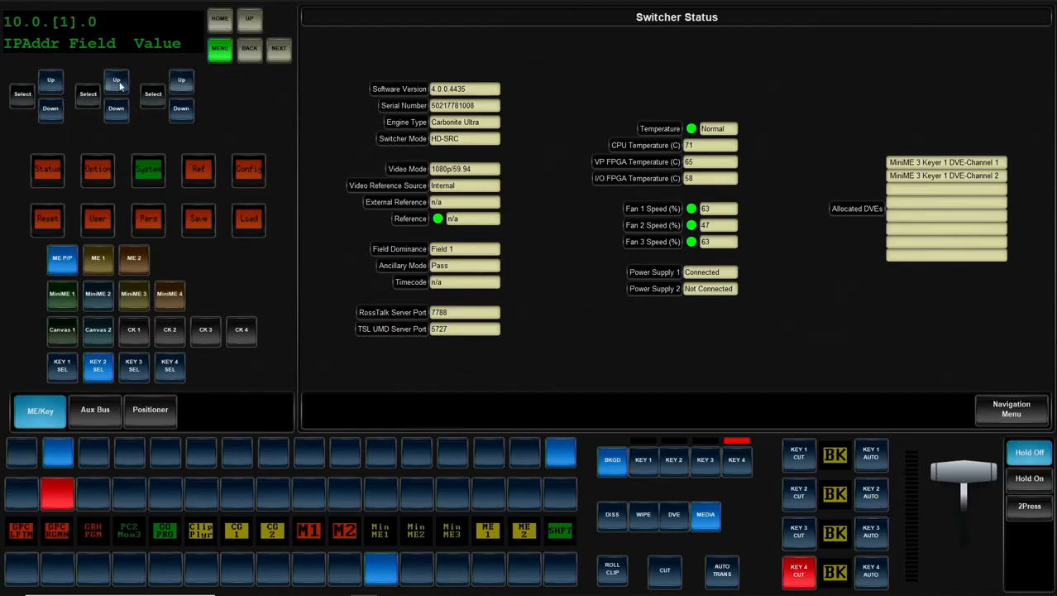
{"action": "left_click", "coordinate": [185, 82]}
{"action": "left_click", "coordinate": [185, 82]}
{"action": "left_click", "coordinate": [186, 82]}
{"action": "left_click", "coordinate": [186, 82]}
{"action": "left_click", "coordinate": [186, 83]}
{"action": "left_click", "coordinate": [185, 83]}
{"action": "left_click", "coordinate": [186, 83]}
{"action": "left_click", "coordinate": [185, 83]}
{"action": "triple_click", "coordinate": [190, 82]}
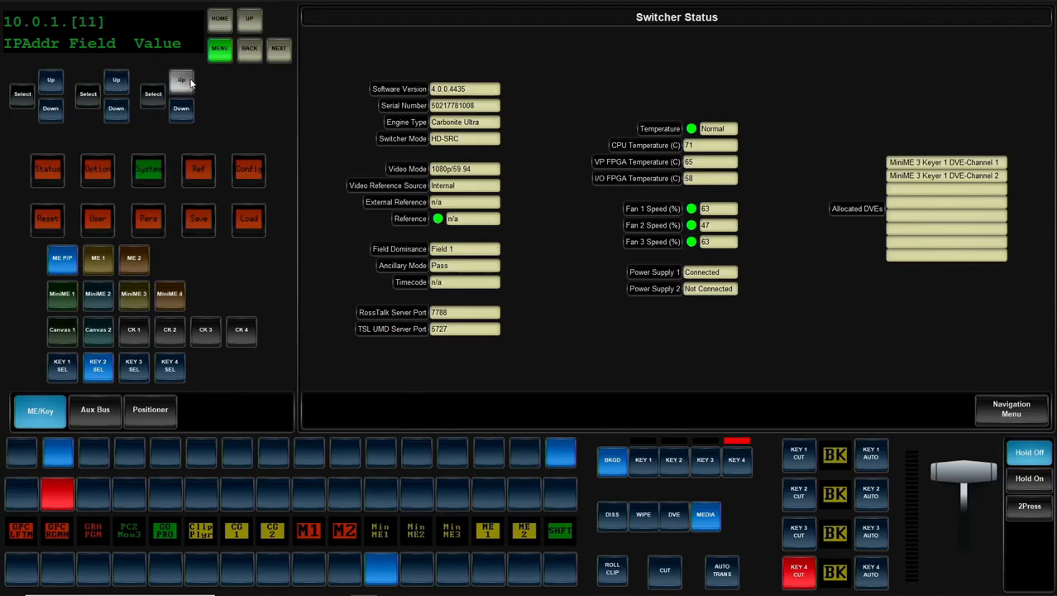
{"action": "triple_click", "coordinate": [191, 81]}
{"action": "triple_click", "coordinate": [190, 82]}
{"action": "double_click", "coordinate": [191, 82]}
{"action": "left_click", "coordinate": [190, 82]}
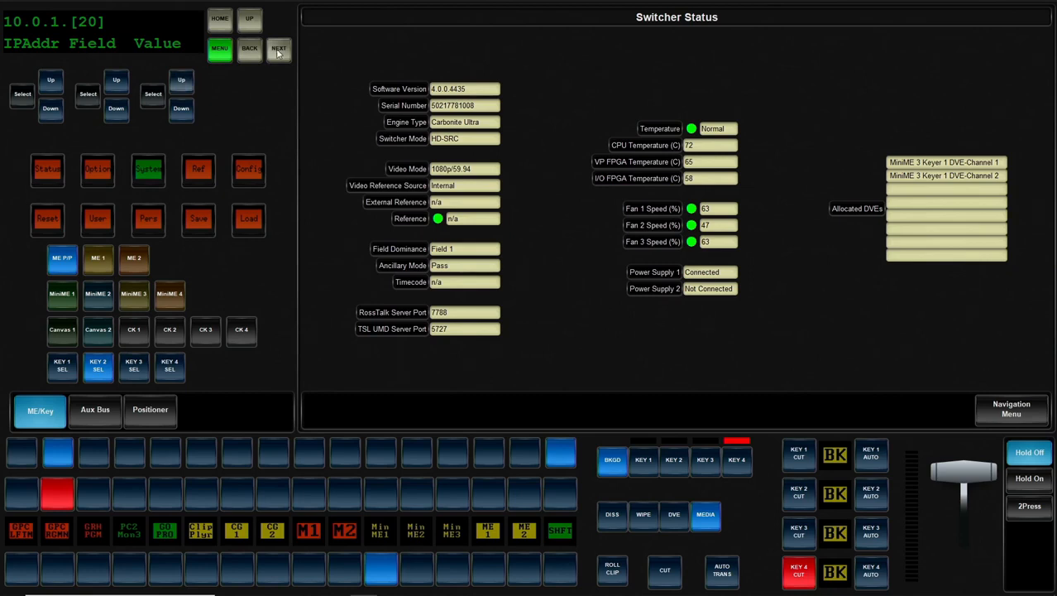
- Review the device's Port and PreRll options, and set RollClp to Off
{"action": "left_click", "coordinate": [279, 49]}
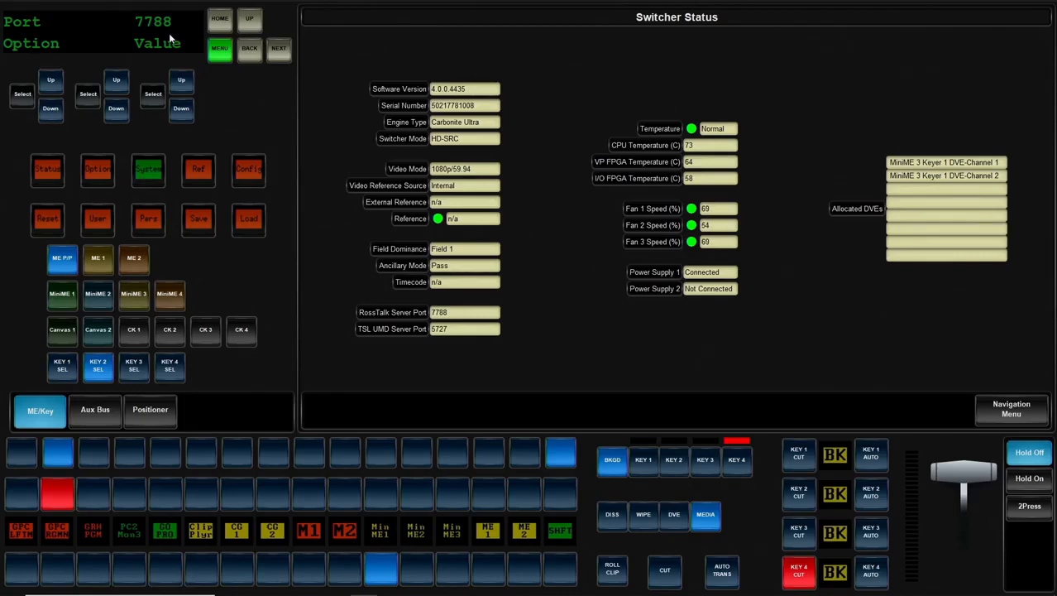
{"action": "left_click", "coordinate": [51, 86]}
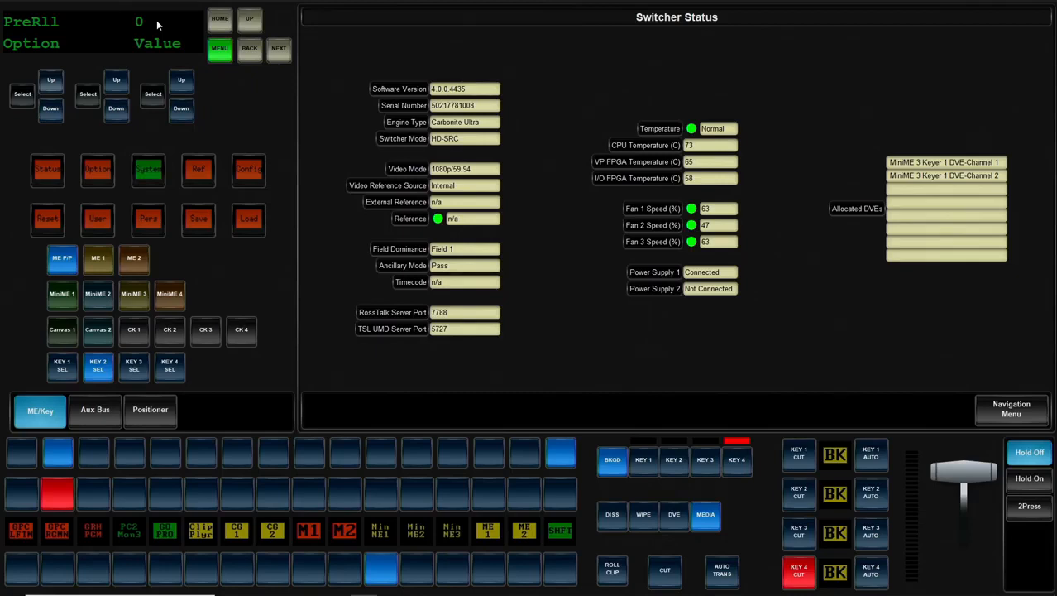
{"action": "left_click", "coordinate": [50, 79]}
{"action": "left_click", "coordinate": [182, 112]}
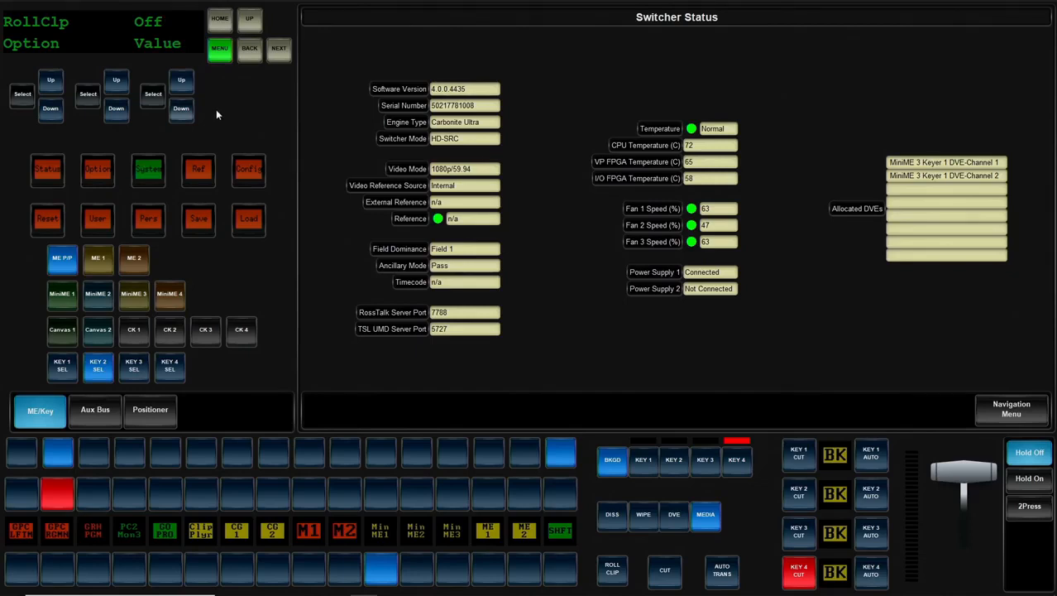
- Browse the values of the device's RollCmd option, restore the previous one, and go back through the options to Port
{"action": "left_click", "coordinate": [49, 91]}
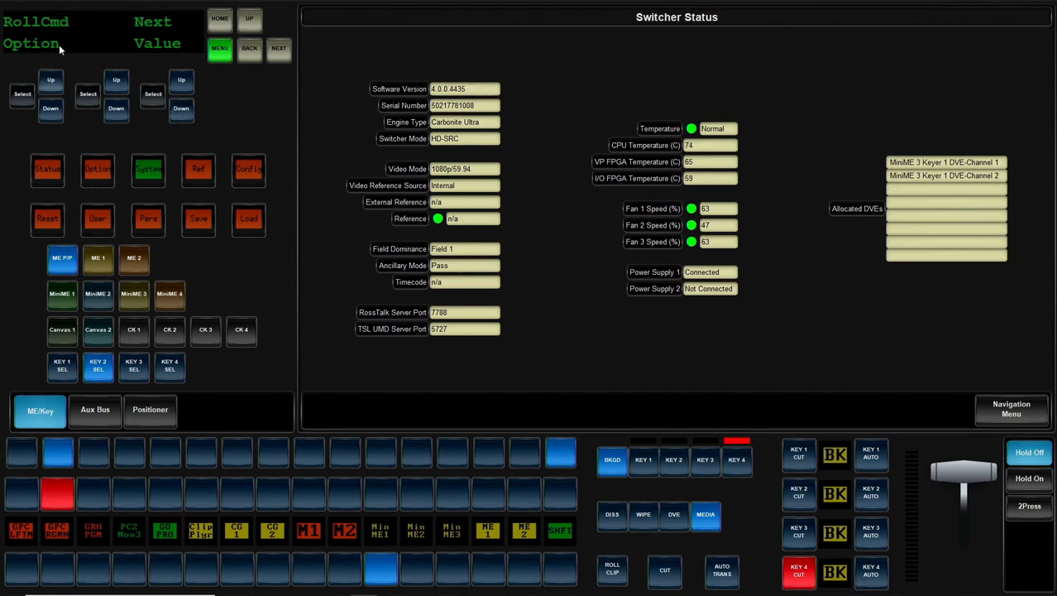
{"action": "left_click", "coordinate": [186, 88]}
{"action": "left_click", "coordinate": [186, 87]}
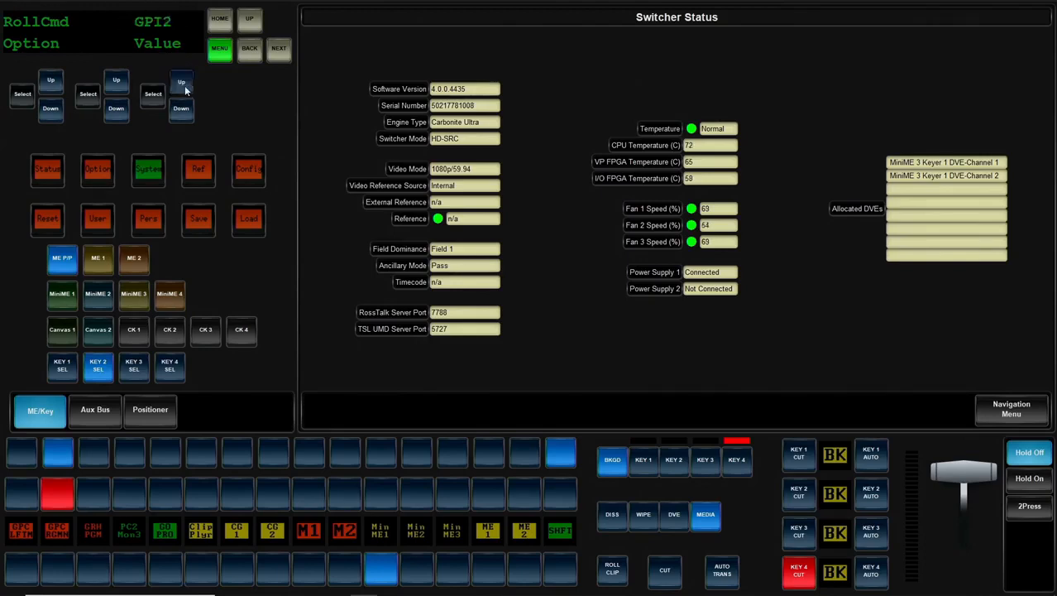
{"action": "left_click", "coordinate": [184, 108]}
{"action": "left_click", "coordinate": [51, 114]}
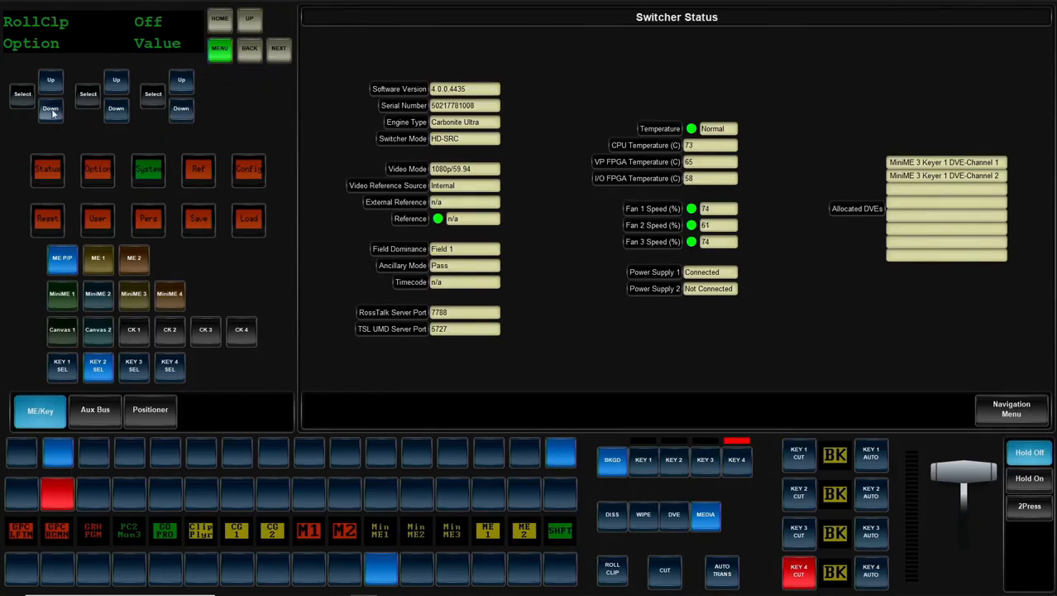
{"action": "left_click", "coordinate": [52, 115]}
{"action": "left_click", "coordinate": [52, 114]}
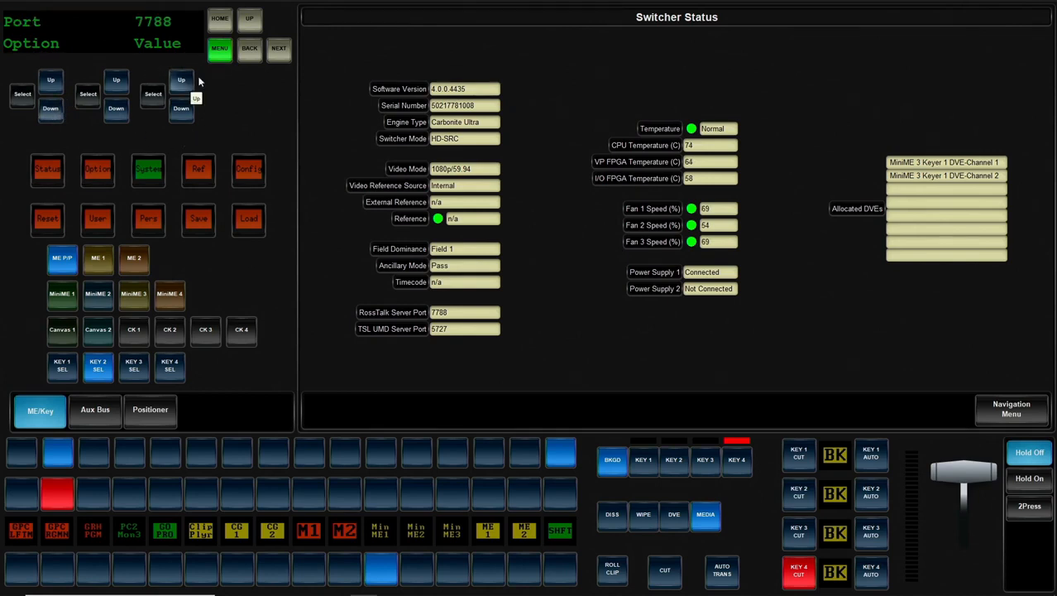
- Add the xpression_1.0 RossTalk device in slot 0, confirm the addition, and bring up its entry in the device list
{"action": "left_click", "coordinate": [279, 48]}
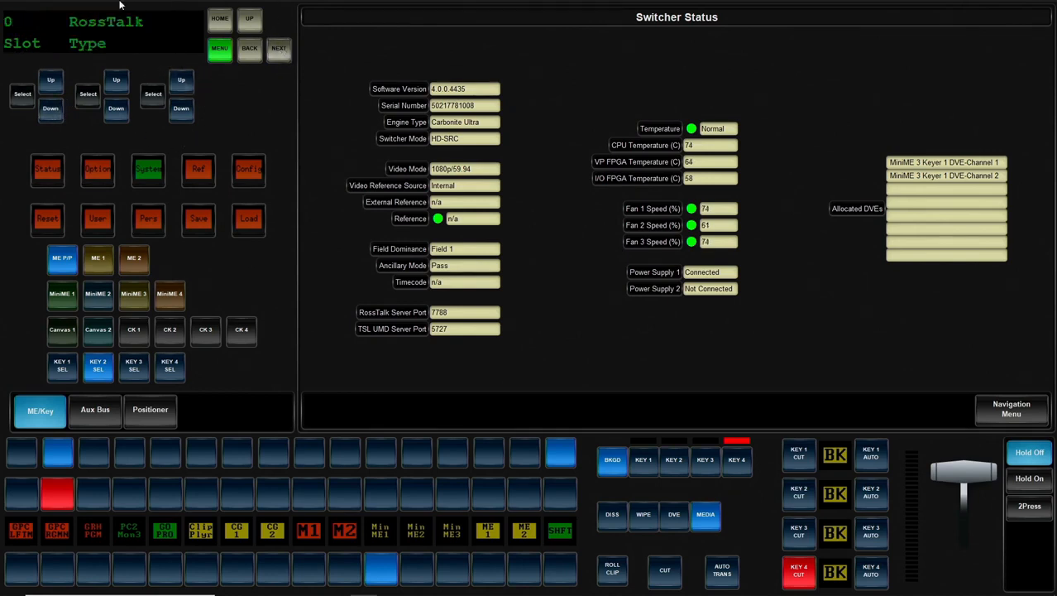
{"action": "left_click", "coordinate": [23, 95]}
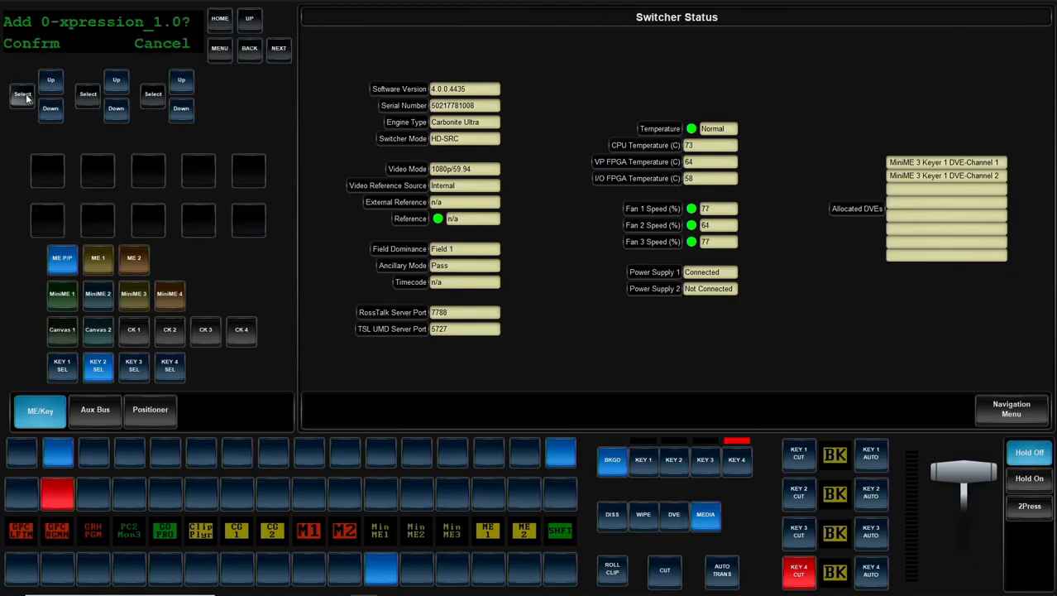
{"action": "left_click", "coordinate": [22, 95]}
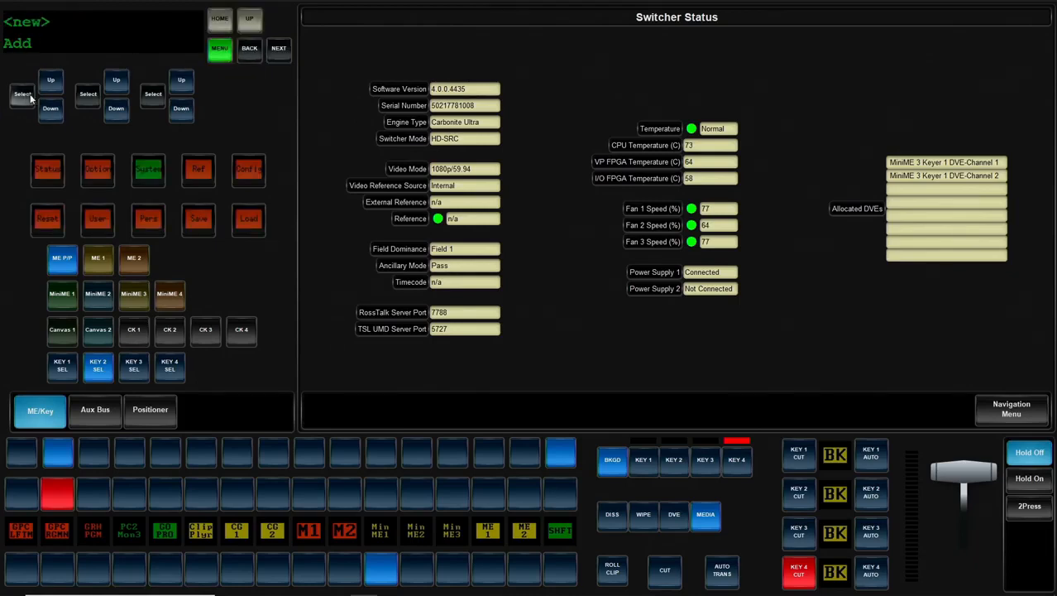
{"action": "left_click", "coordinate": [49, 89]}
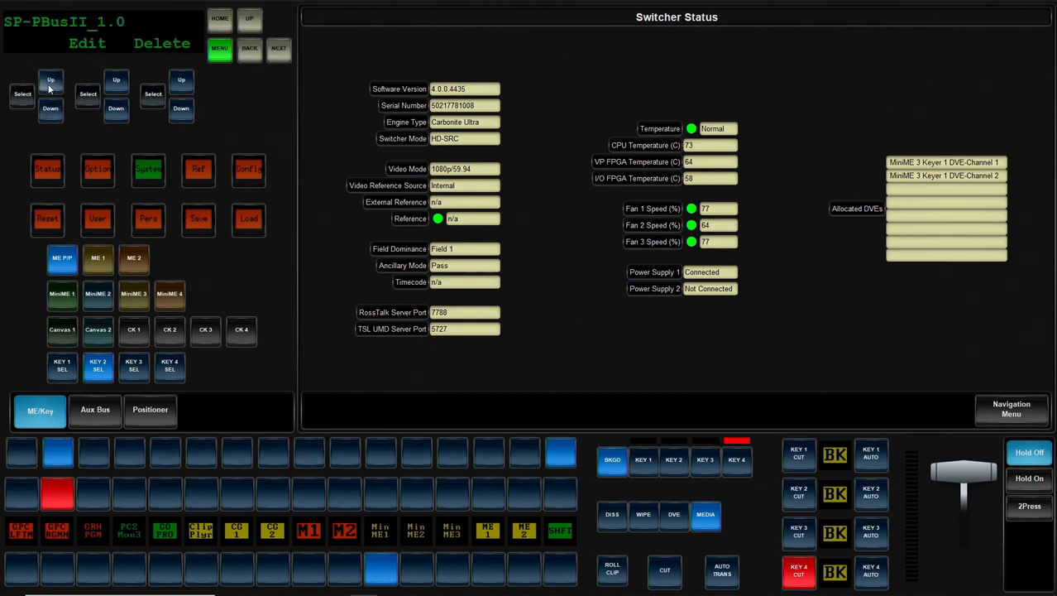
{"action": "left_click", "coordinate": [49, 88]}
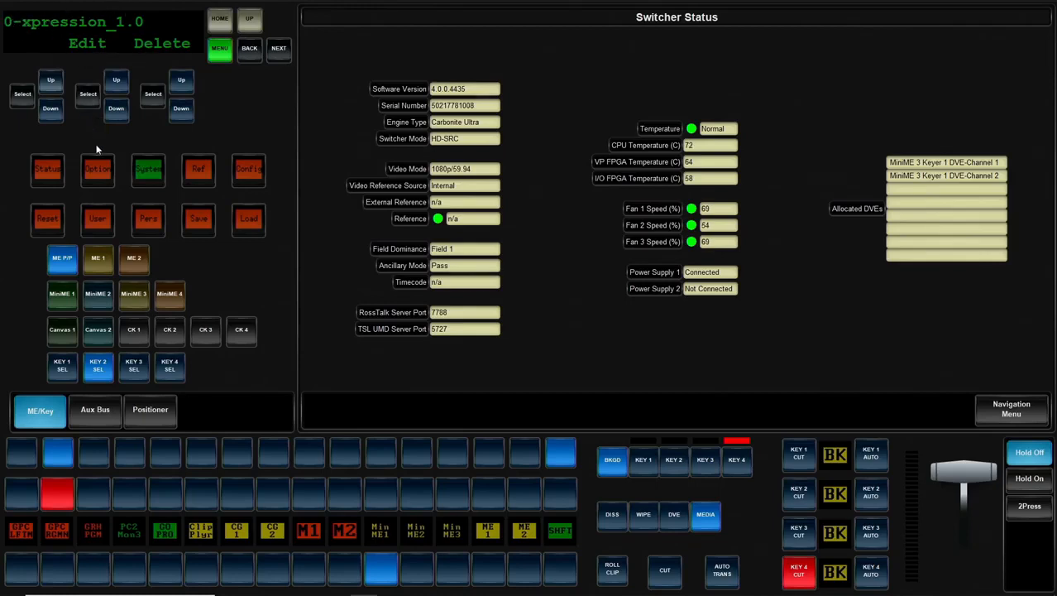
- In the input configuration, assign the 0-xpression_1.0 device to the CG 1 input, confirm it, and check the full device name
{"action": "left_click", "coordinate": [245, 174]}
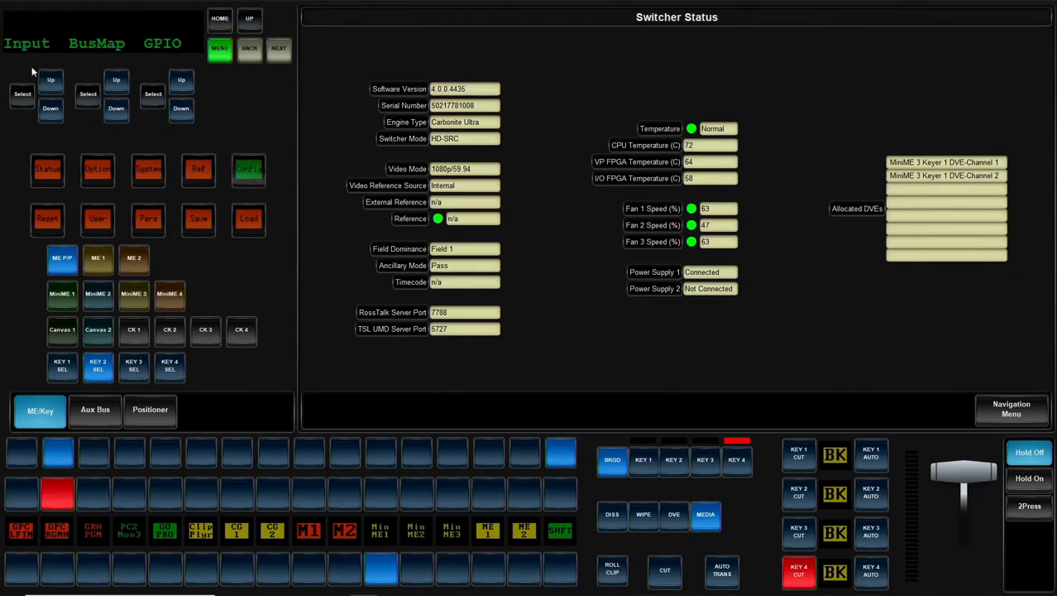
{"action": "left_click", "coordinate": [23, 95]}
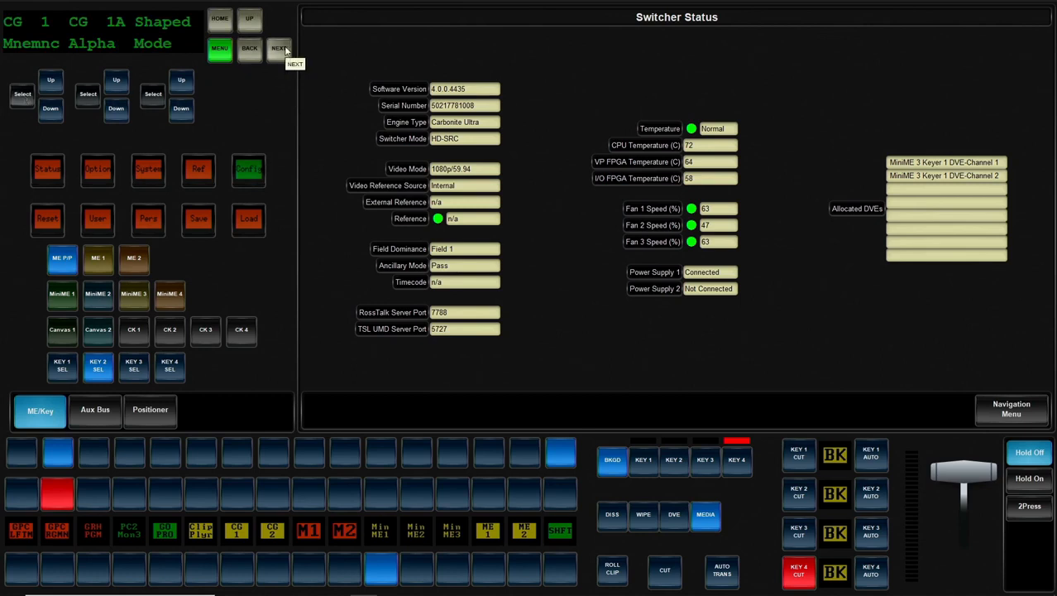
{"action": "left_click", "coordinate": [279, 49]}
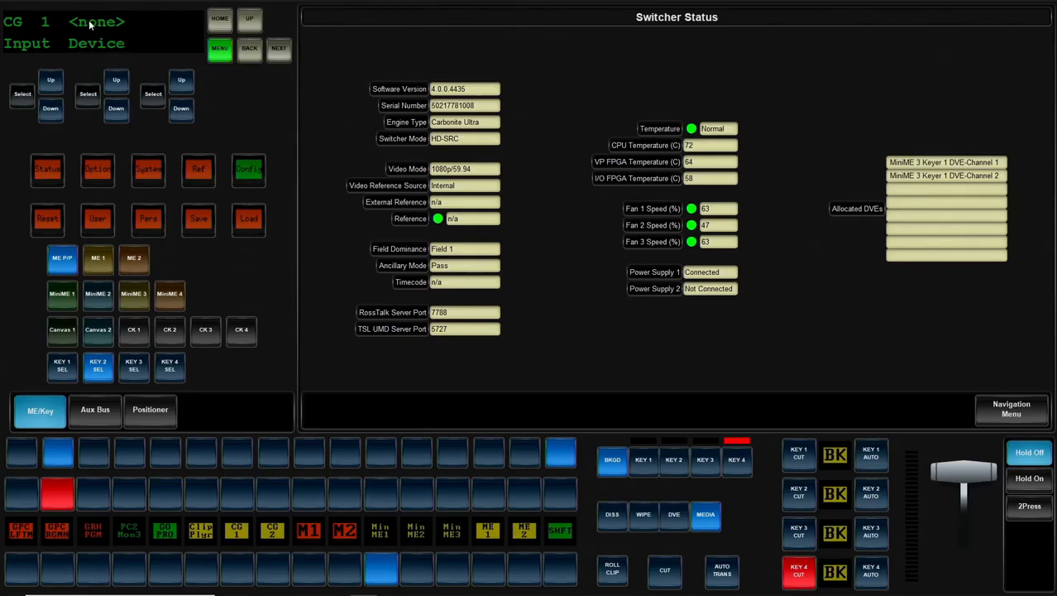
{"action": "left_click", "coordinate": [88, 95]}
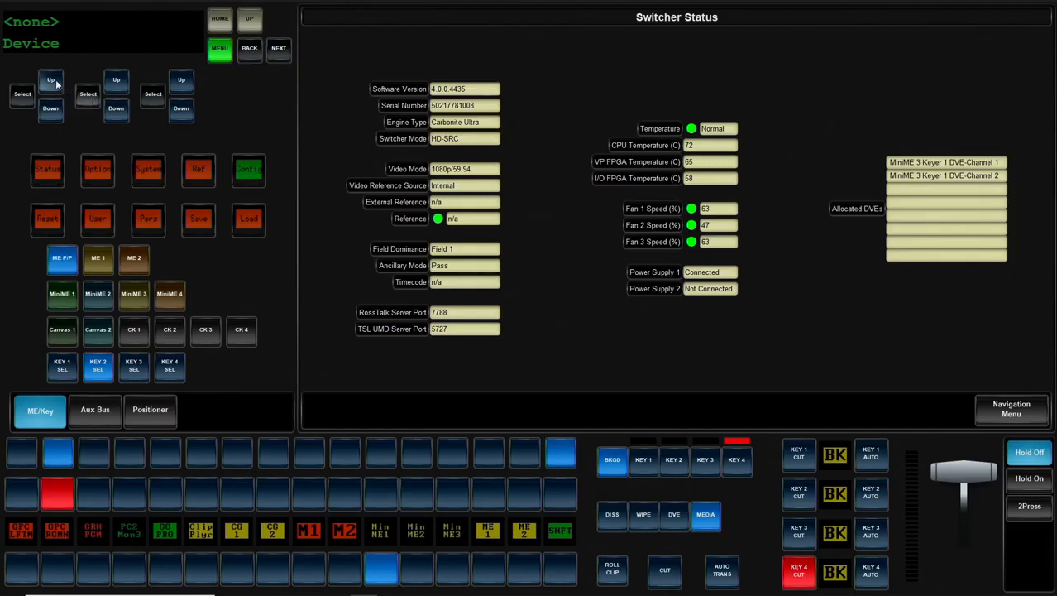
{"action": "left_click", "coordinate": [55, 82]}
{"action": "left_click", "coordinate": [55, 83]}
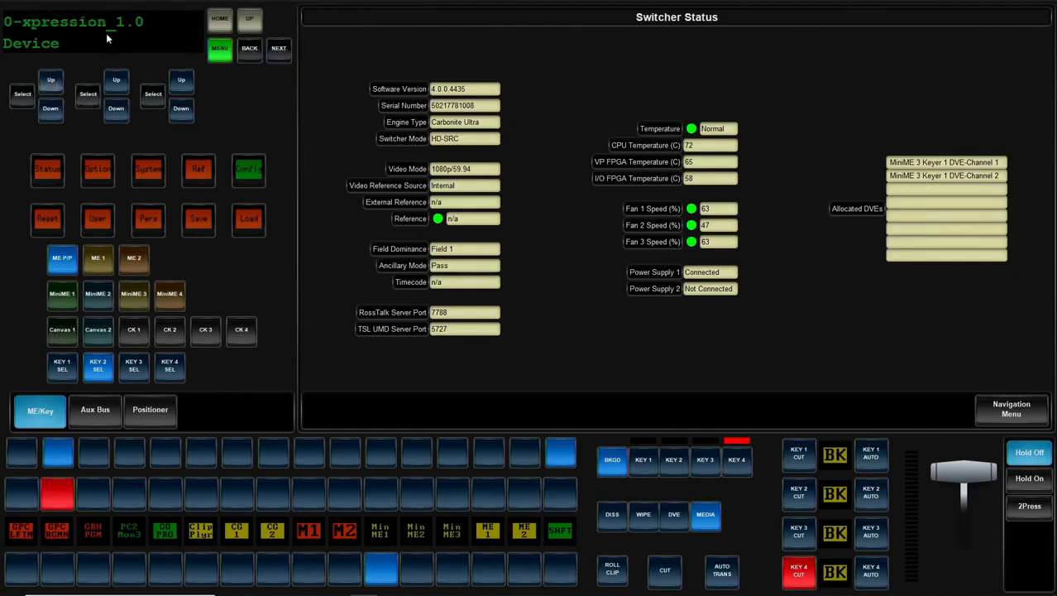
{"action": "left_click", "coordinate": [278, 53]}
{"action": "left_click", "coordinate": [282, 52]}
{"action": "left_click", "coordinate": [22, 95]}
{"action": "left_click", "coordinate": [22, 95]}
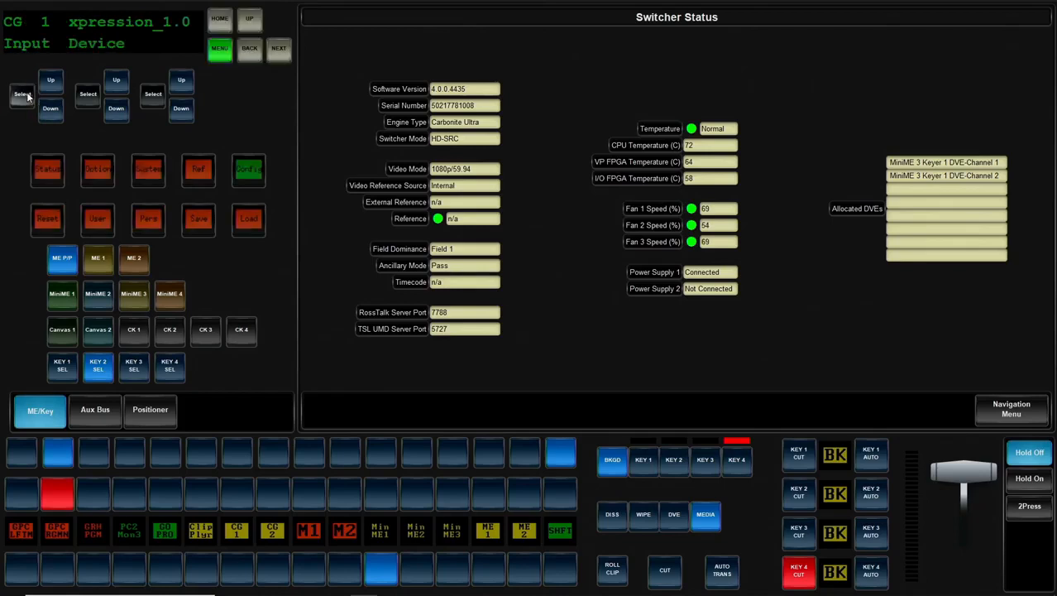
{"action": "left_click", "coordinate": [119, 89]}
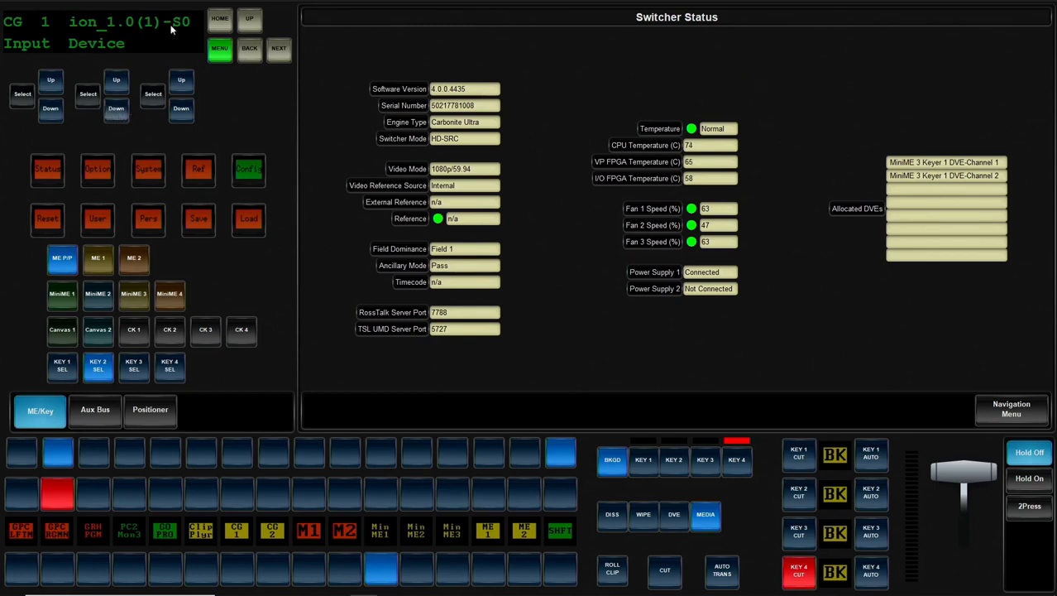
- Assign the 0-xpression_1.0 device to the CG 2 input, confirm it, and check the full device name
{"action": "left_click", "coordinate": [51, 83]}
{"action": "left_click", "coordinate": [51, 83]}
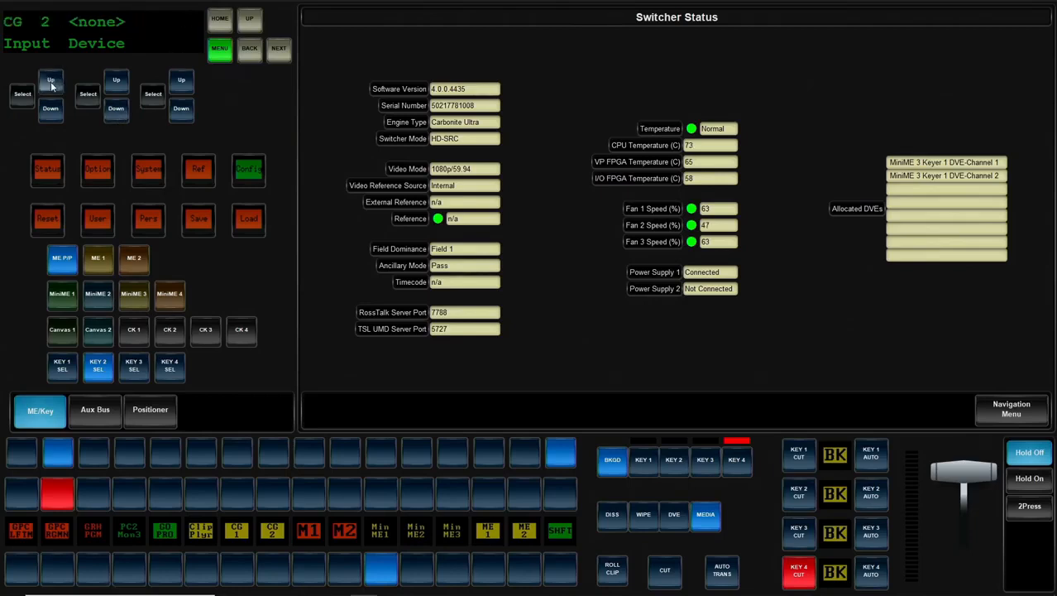
{"action": "left_click", "coordinate": [51, 82]}
{"action": "left_click", "coordinate": [49, 83]}
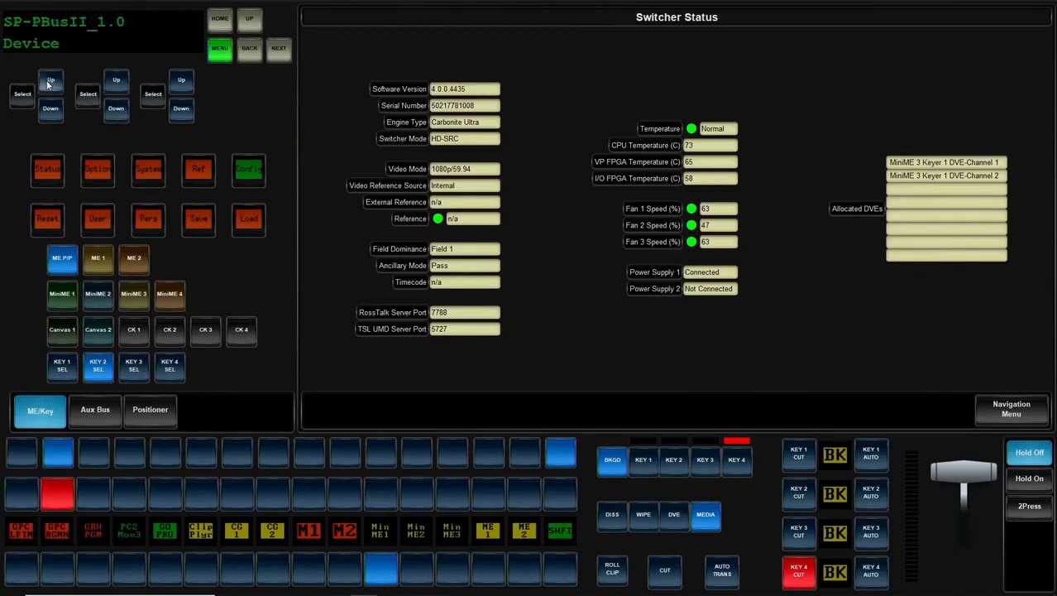
{"action": "left_click", "coordinate": [49, 83]}
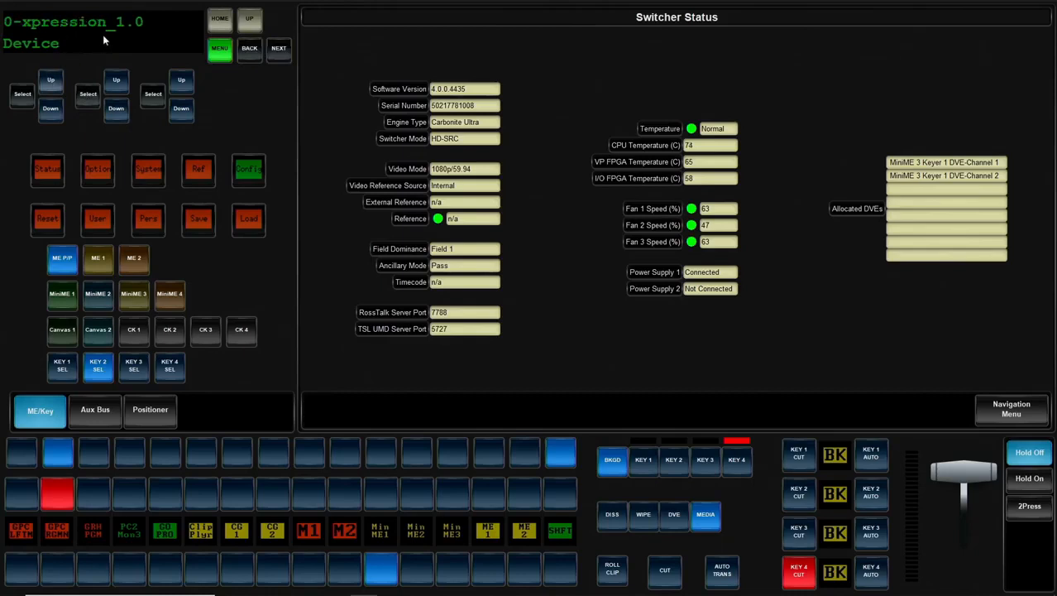
{"action": "left_click", "coordinate": [27, 96]}
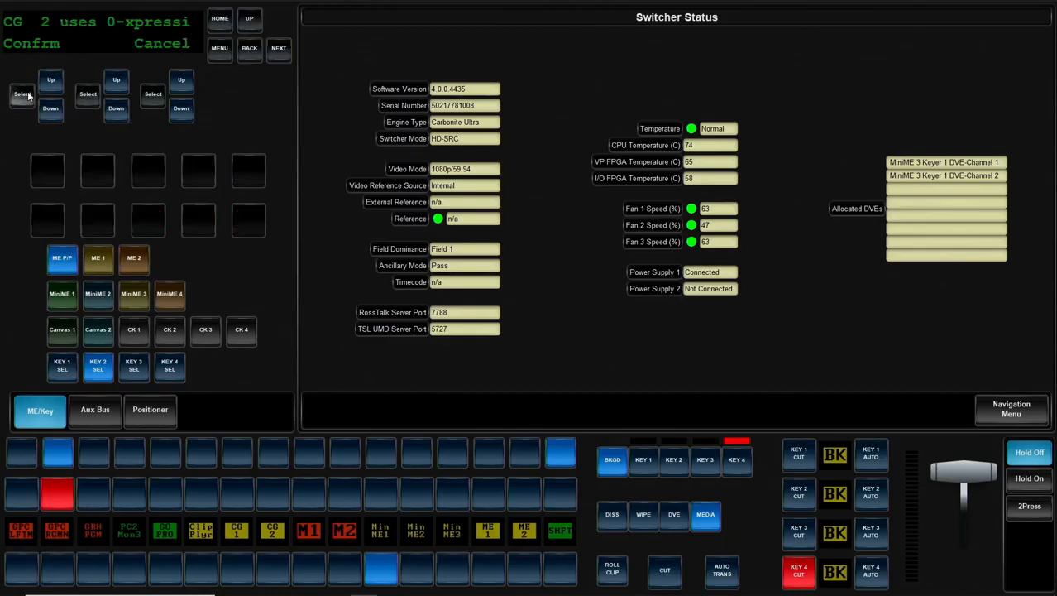
{"action": "left_click", "coordinate": [27, 96]}
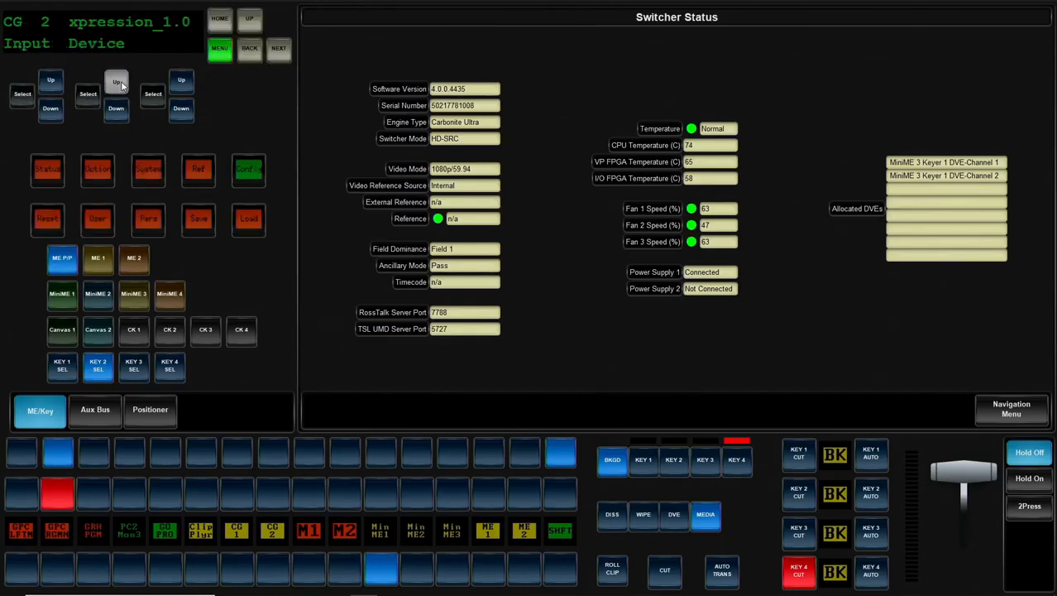
{"action": "left_click", "coordinate": [116, 108]}
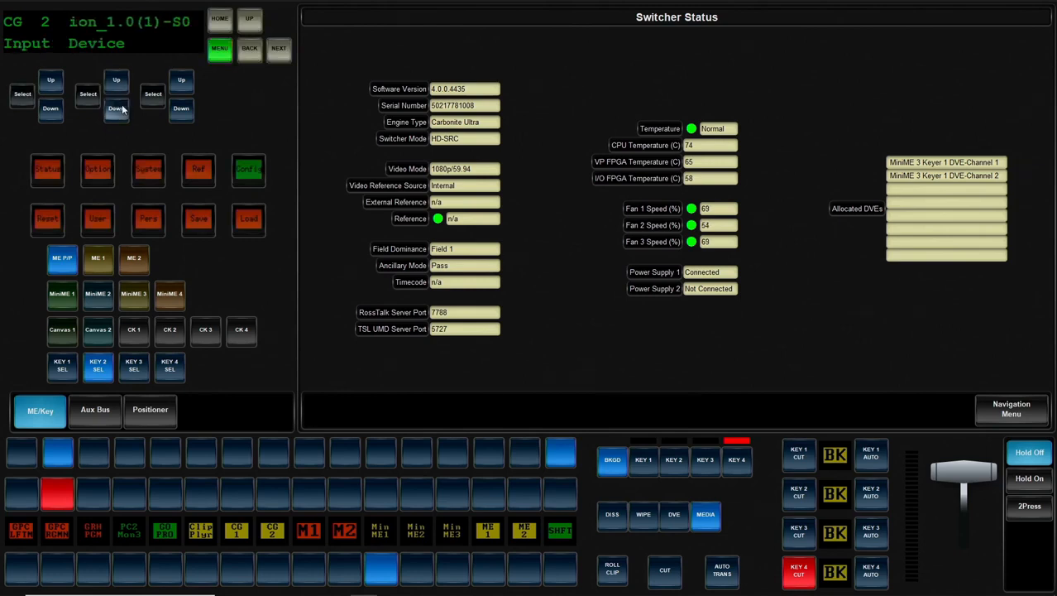
{"action": "left_click", "coordinate": [119, 88]}
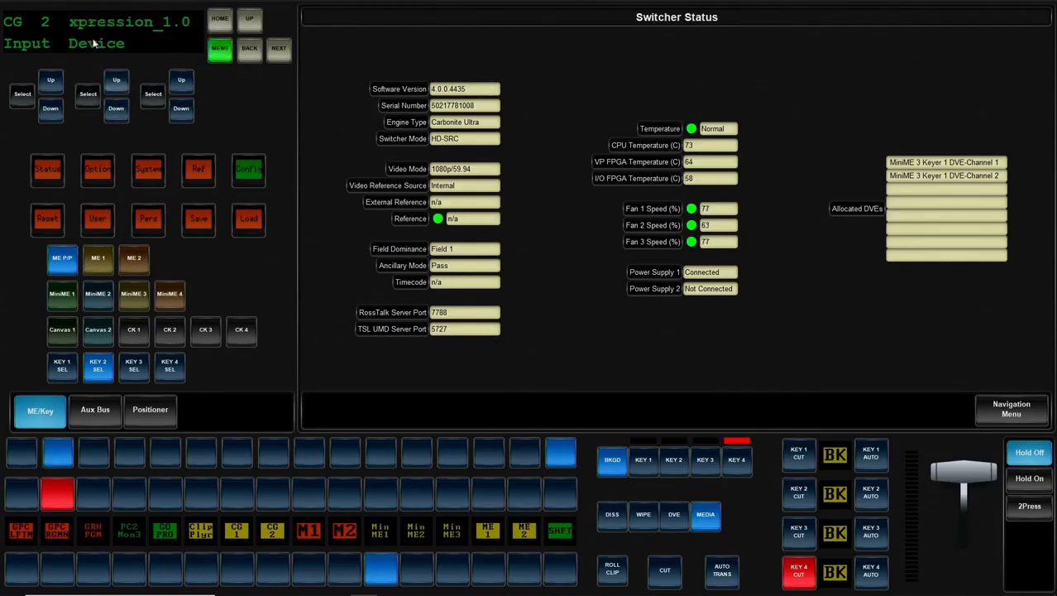
- Return to the system's external device list and check the input assignments in the 0-xpression_1.0 entry
{"action": "left_click", "coordinate": [160, 174]}
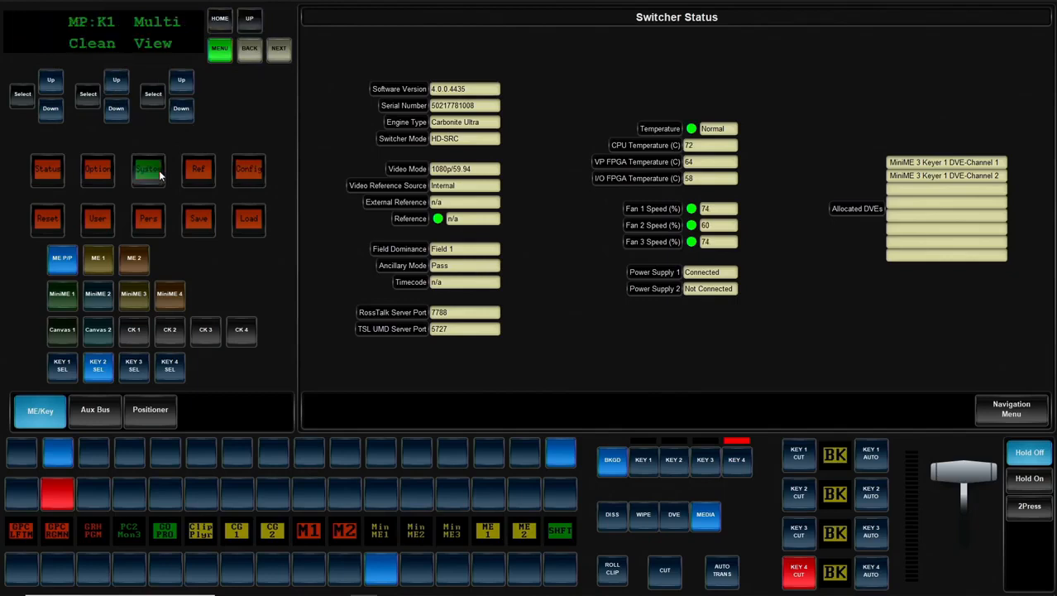
{"action": "left_click", "coordinate": [153, 97]}
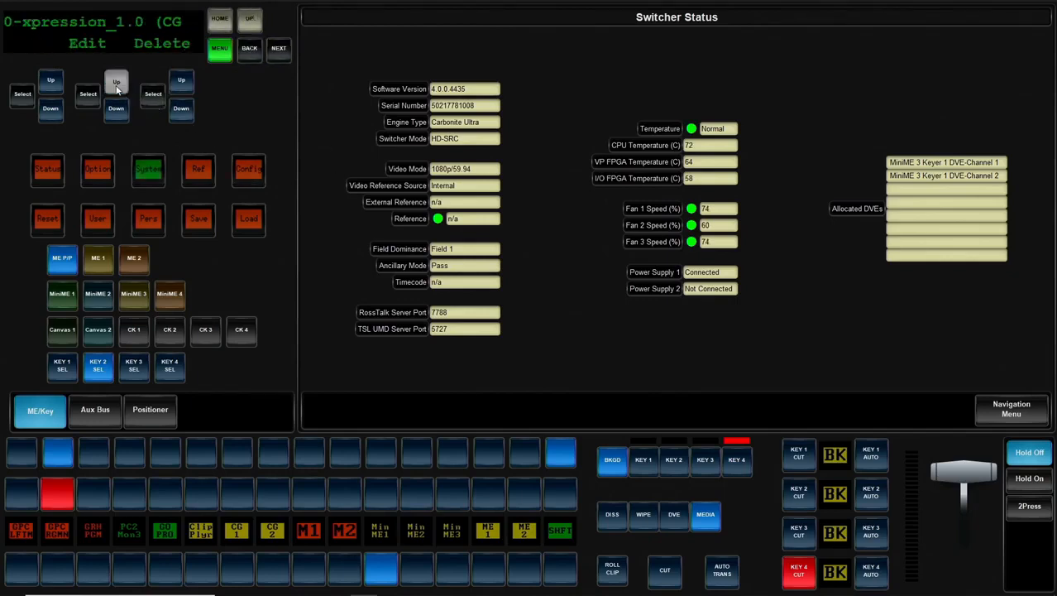
{"action": "left_click", "coordinate": [125, 120]}
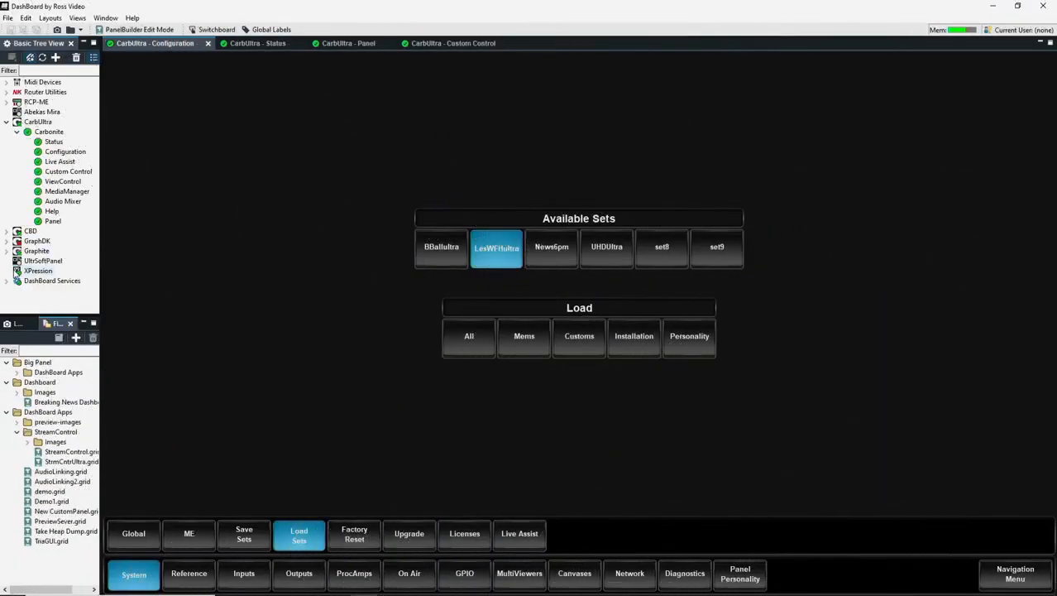
- Start a new XPression connection in the DashBoard equipment tree with the IP address 10.0.1.20
{"action": "left_click", "coordinate": [55, 58]}
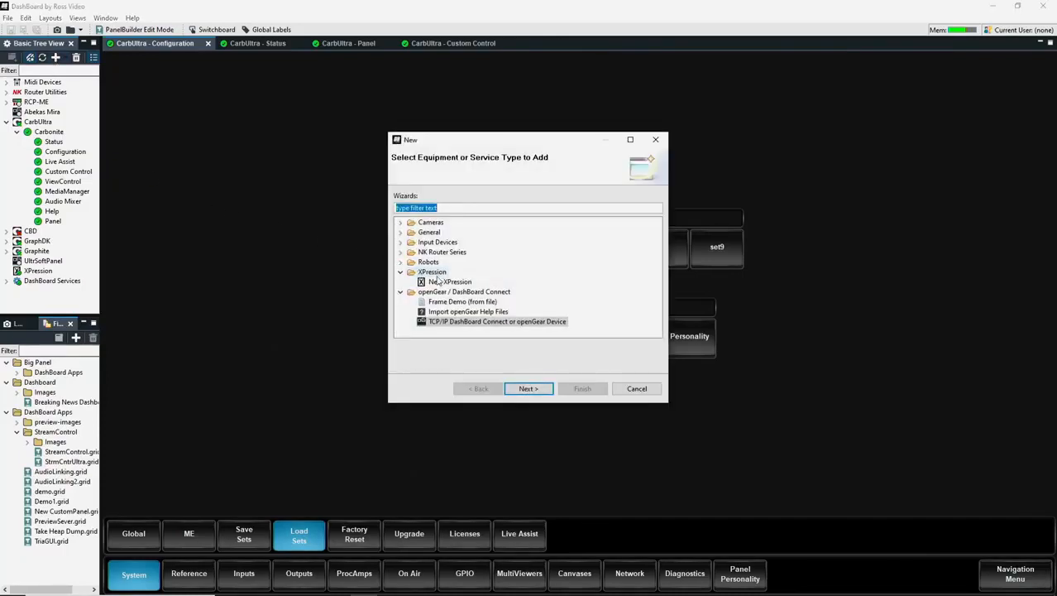
{"action": "left_click", "coordinate": [443, 284]}
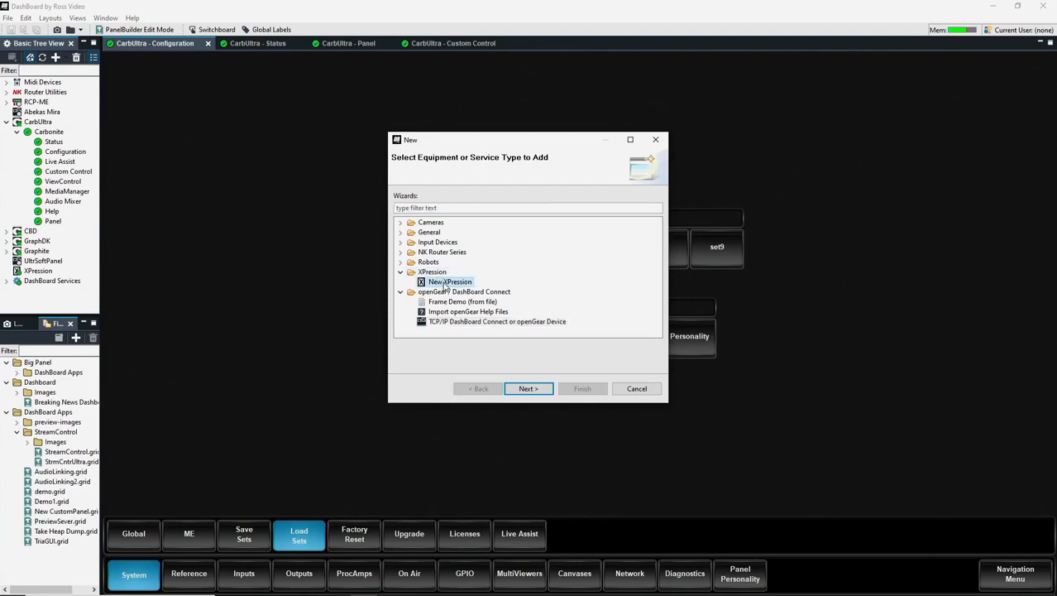
{"action": "double_click", "coordinate": [445, 284]}
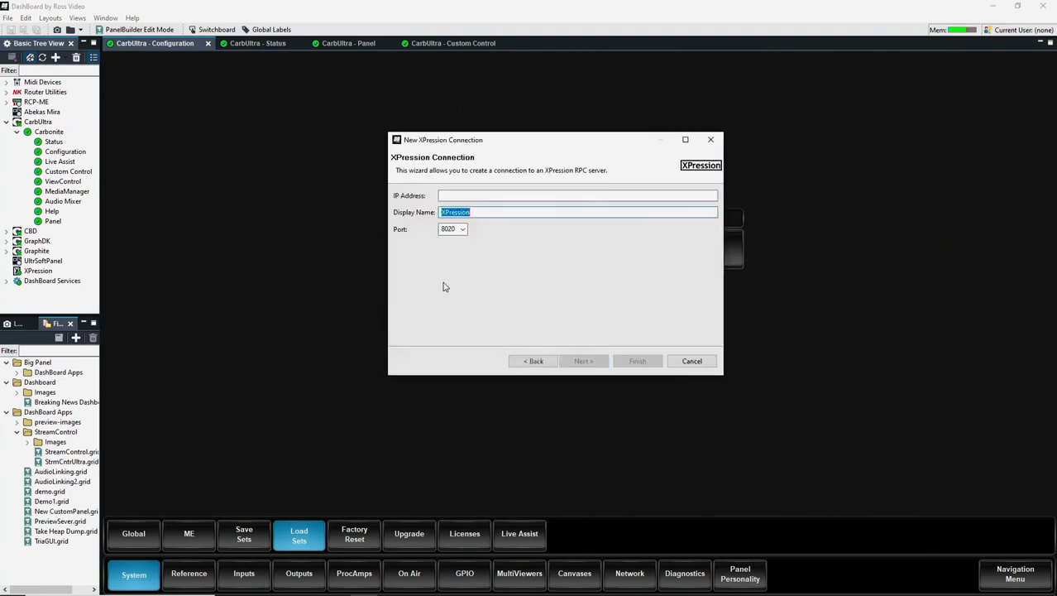
{"action": "left_click", "coordinate": [470, 194]}
{"action": "type", "text": "10.0.1.20"}
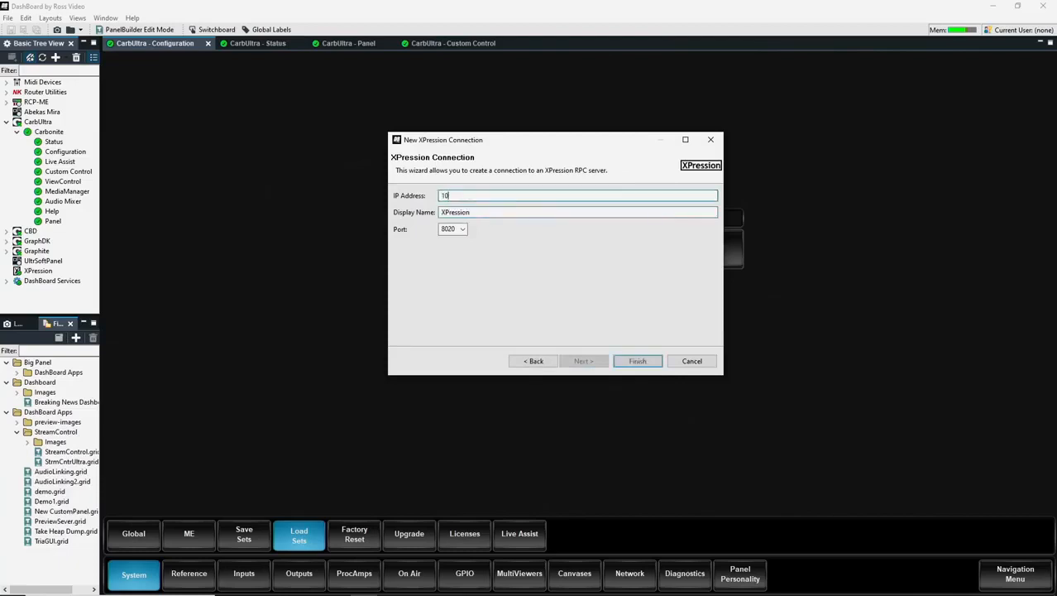
- Set the new connection's display name to GraphXPression and finish creating it
{"action": "left_click", "coordinate": [492, 212]}
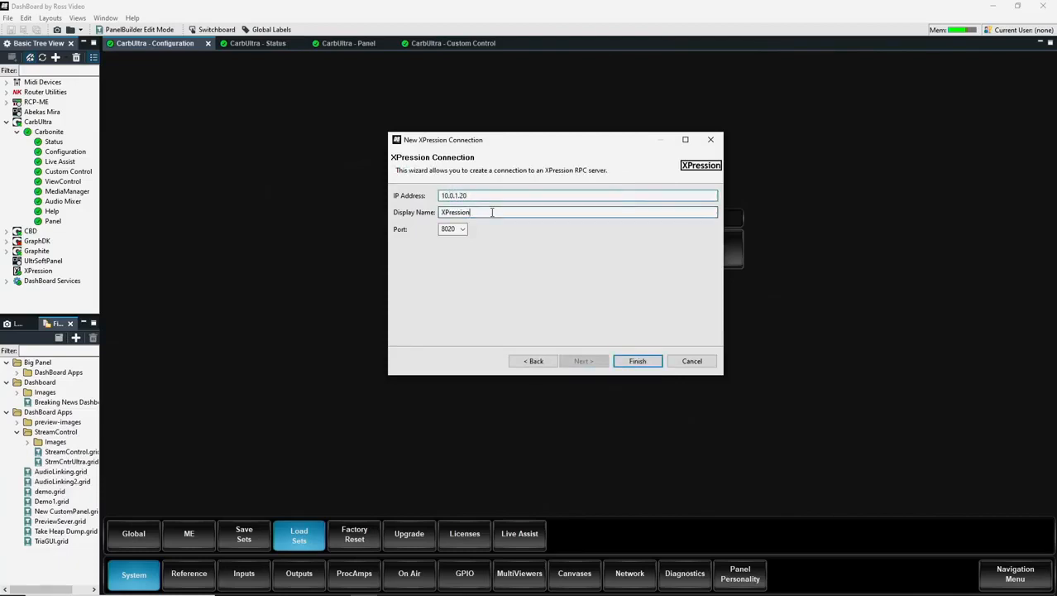
{"action": "left_click_drag", "start_coordinate": [470, 212], "coordinate": [437, 213]}
{"action": "type", "text": "GraphXPression"}
{"action": "left_click", "coordinate": [641, 361]}
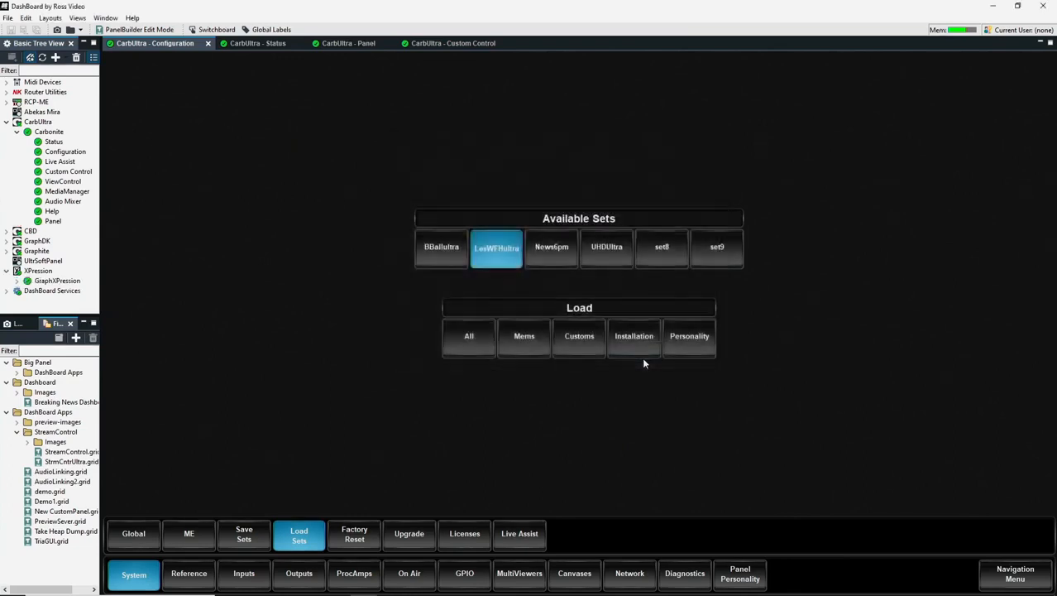
- Open the Sequence Items of the GraphXPression device and set the take item view to Small
{"action": "left_click", "coordinate": [17, 281]}
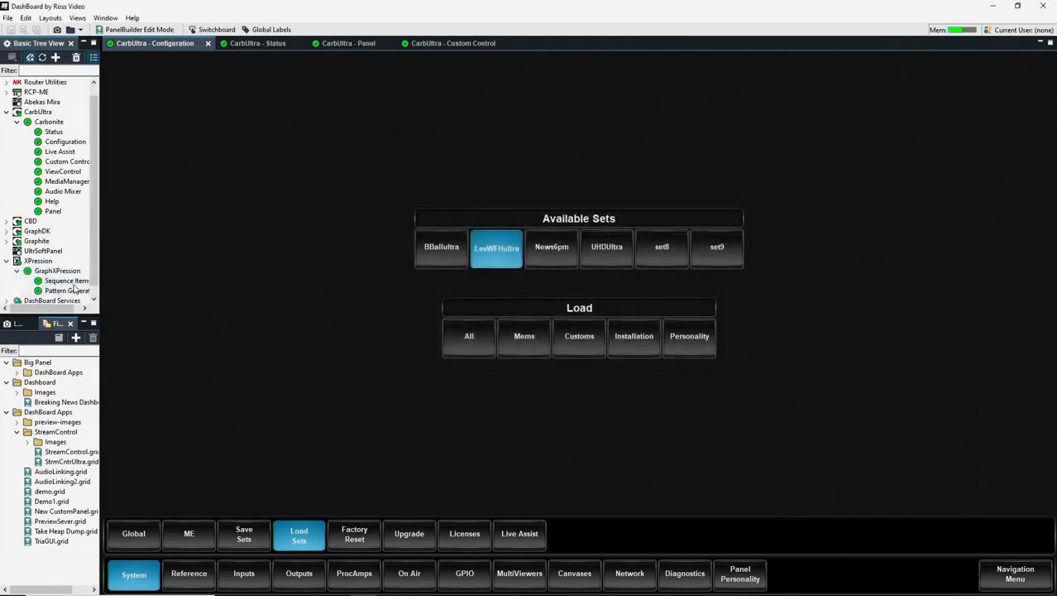
{"action": "double_click", "coordinate": [69, 282]}
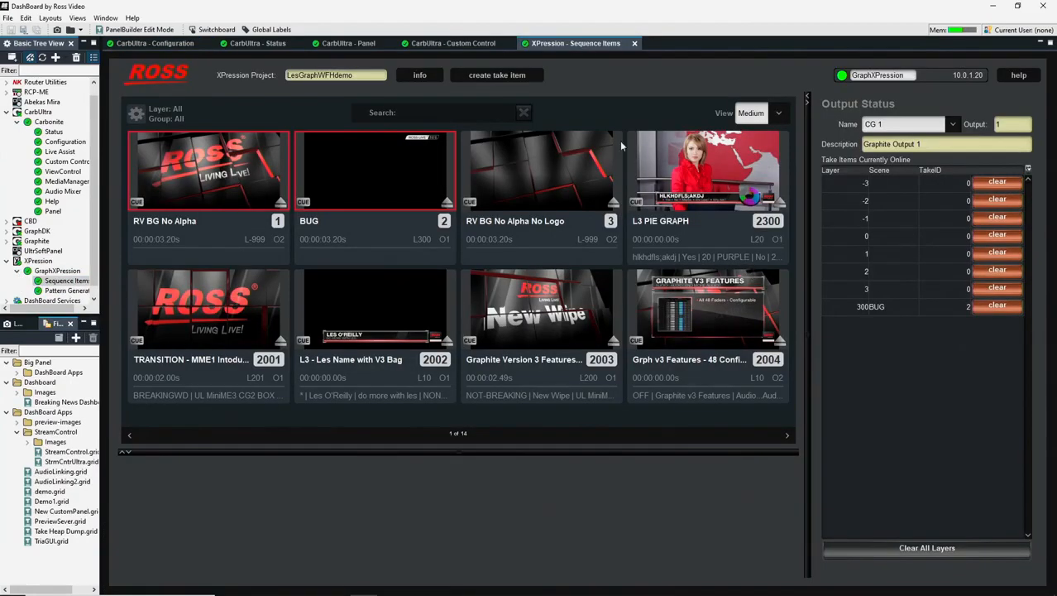
{"action": "left_click", "coordinate": [778, 114]}
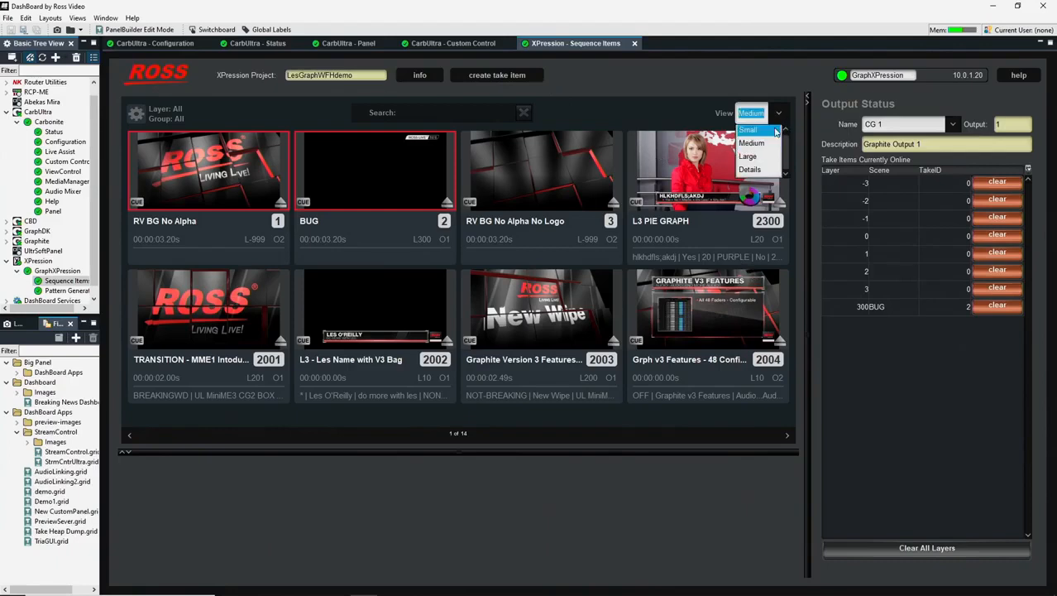
{"action": "left_click", "coordinate": [775, 132]}
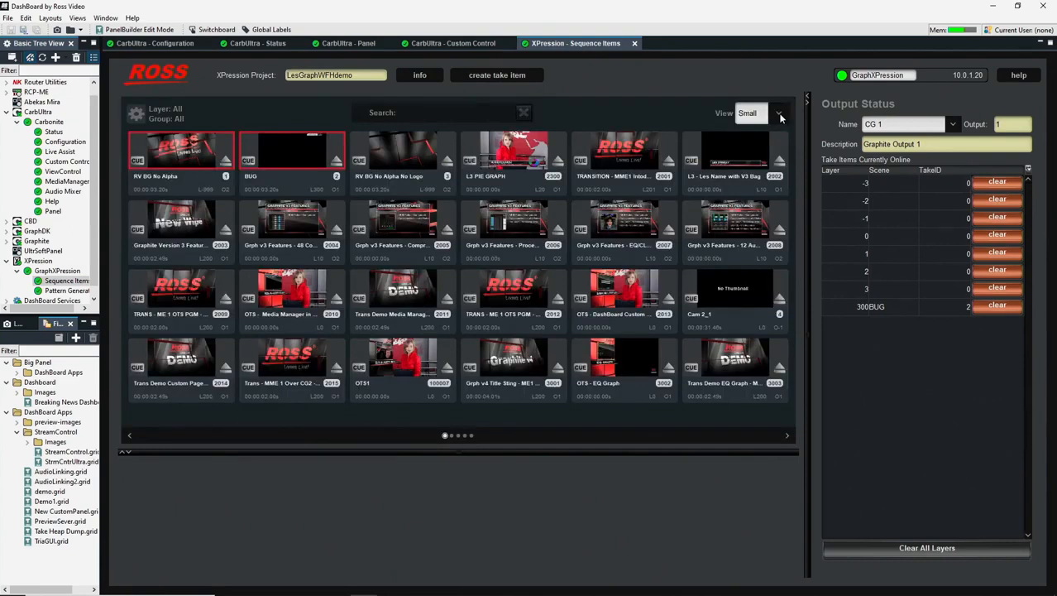
- Set the SUBTITLE text of take item 2002 to "Productf Manager - Switchers"
{"action": "left_click", "coordinate": [741, 161]}
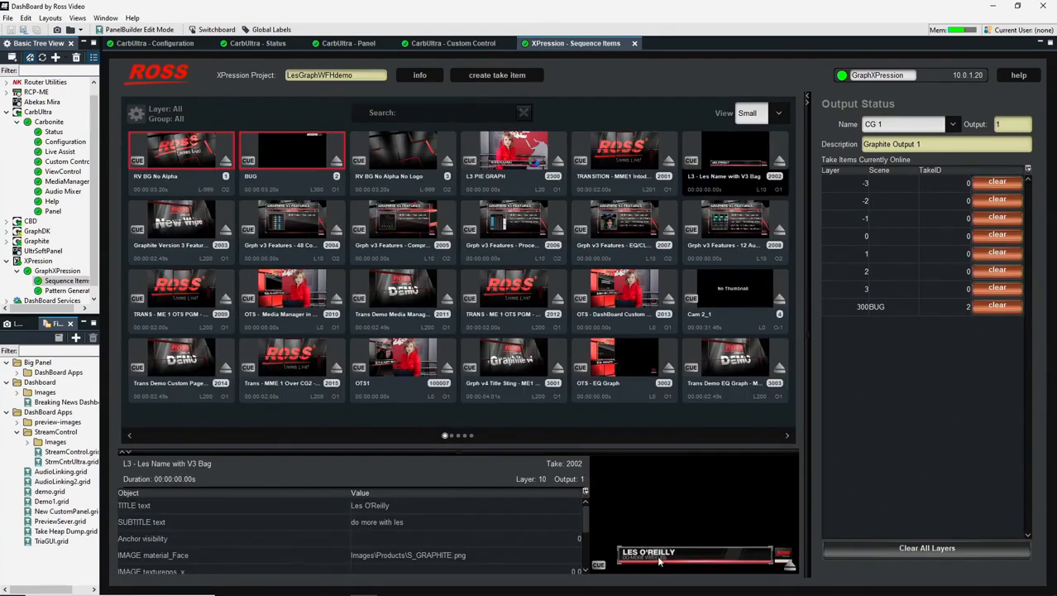
{"action": "left_click", "coordinate": [414, 531]}
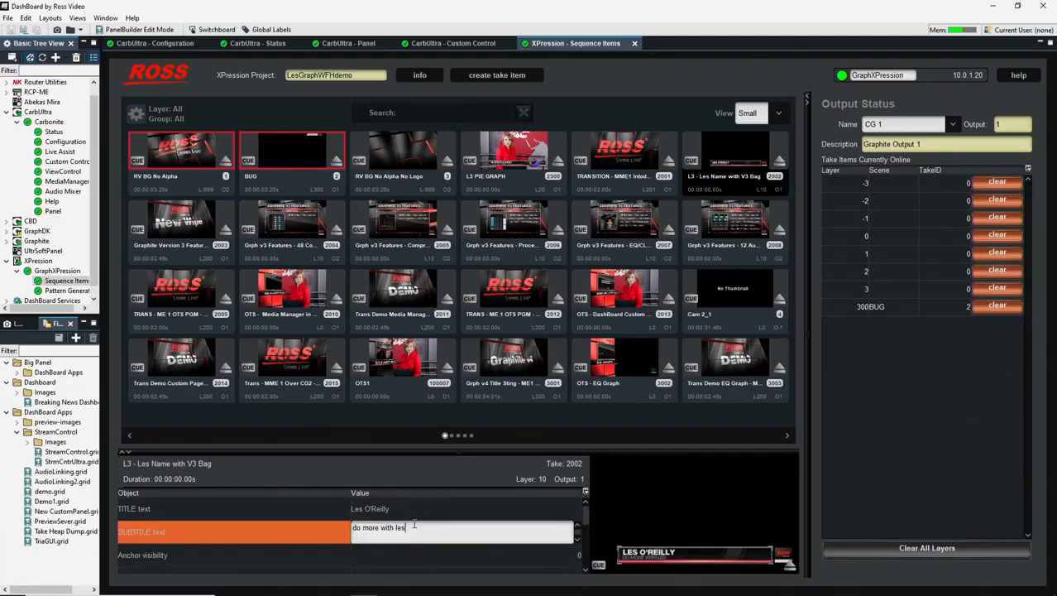
{"action": "left_click_drag", "start_coordinate": [414, 529], "coordinate": [336, 526]}
{"action": "type", "text": "Productf Manager - Switchers"}
{"action": "key", "text": "Return"}
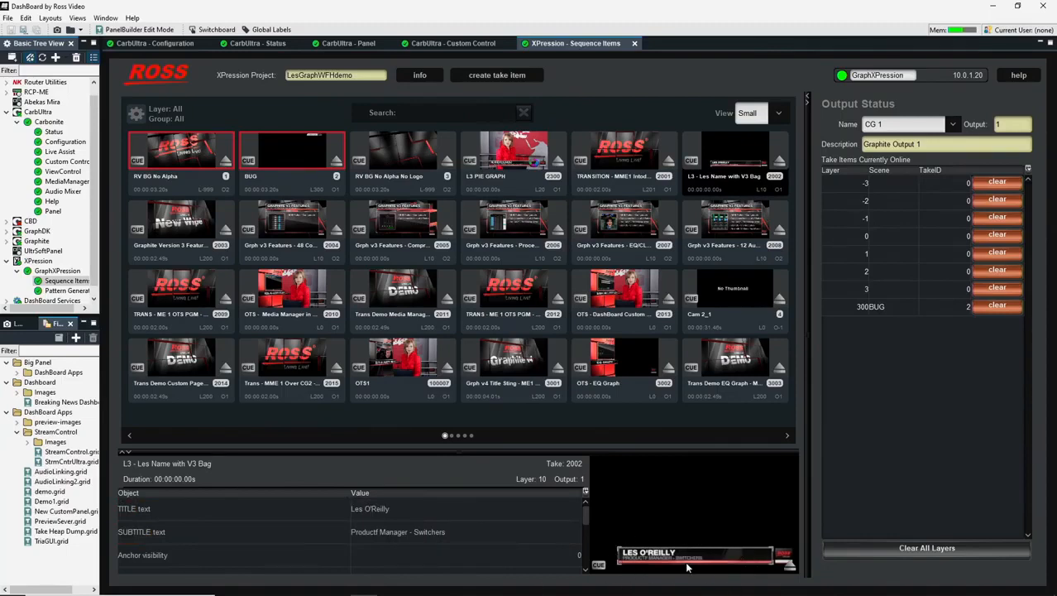
- Cue take item 2002 from its preview, then play it on and off air
{"action": "left_click", "coordinate": [600, 565]}
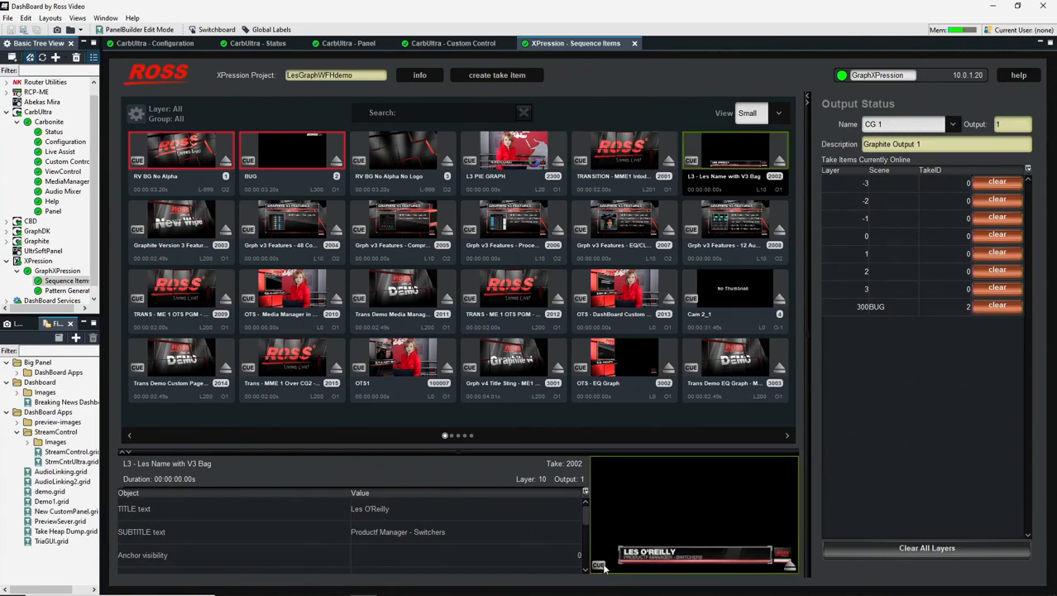
{"action": "left_click", "coordinate": [645, 517]}
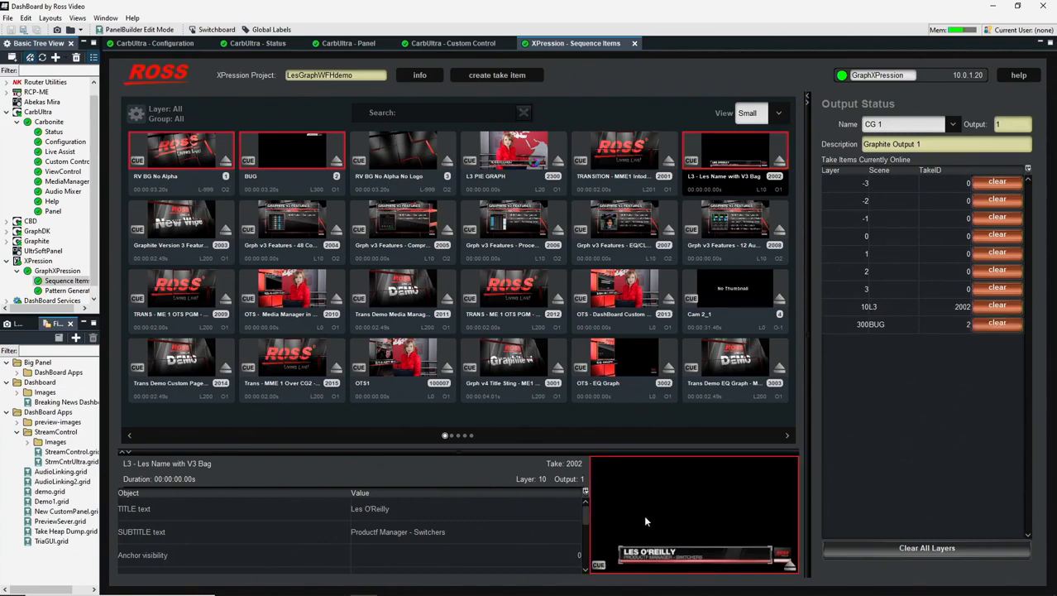
{"action": "left_click", "coordinate": [791, 565]}
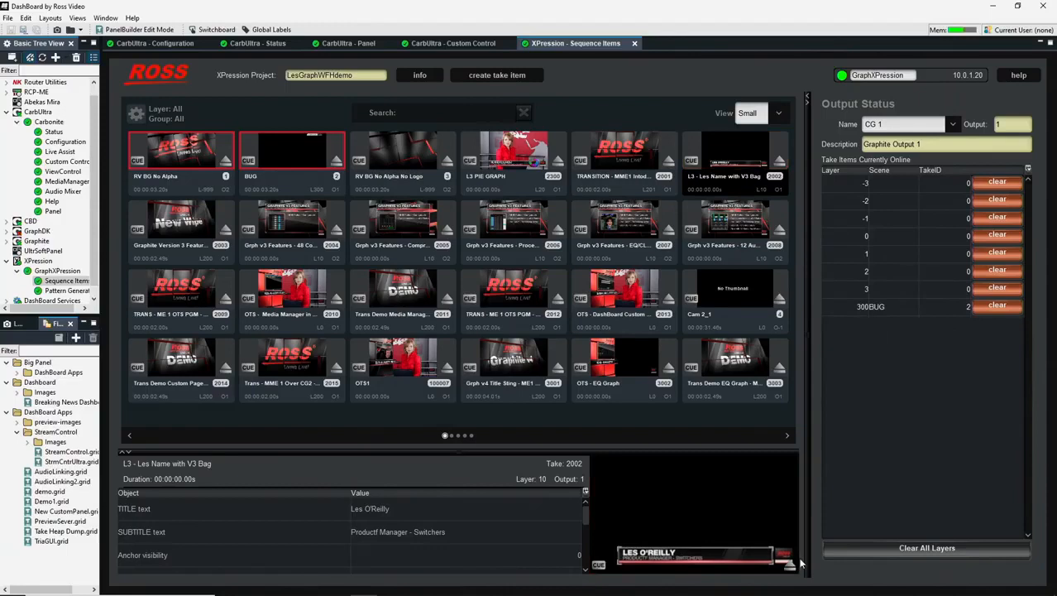
- Set the take item view to Details and preview items 2300, 2001 and 2002
{"action": "left_click", "coordinate": [751, 113]}
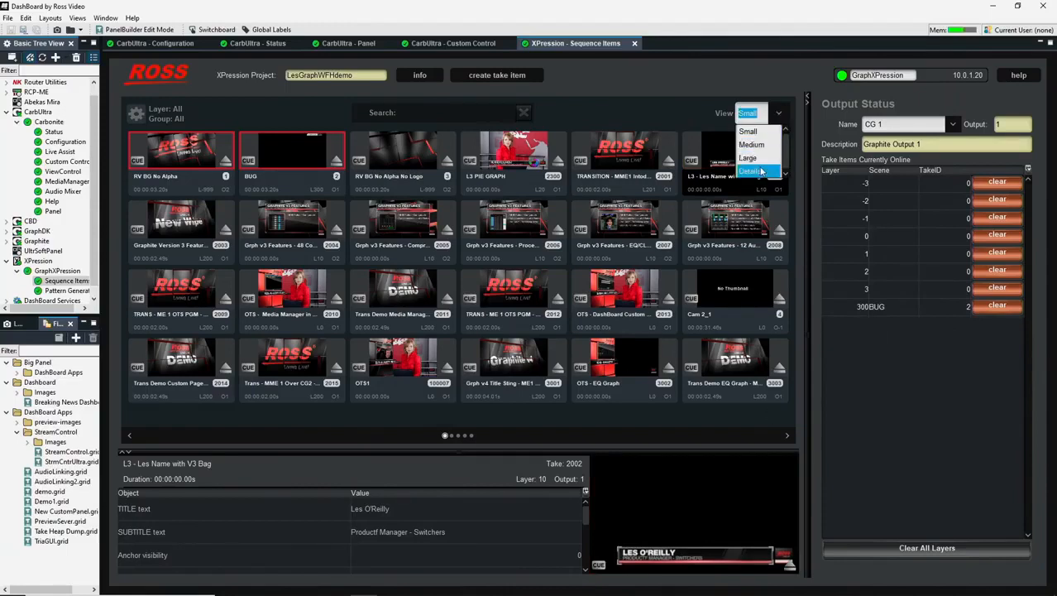
{"action": "left_click", "coordinate": [761, 169]}
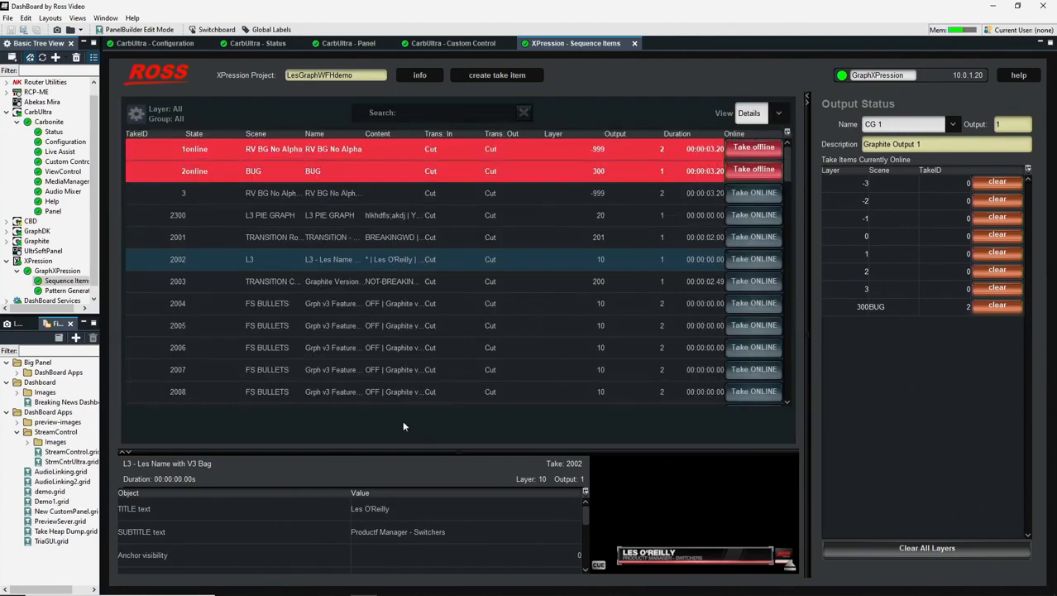
{"action": "left_click", "coordinate": [217, 220]}
{"action": "left_click", "coordinate": [215, 239]}
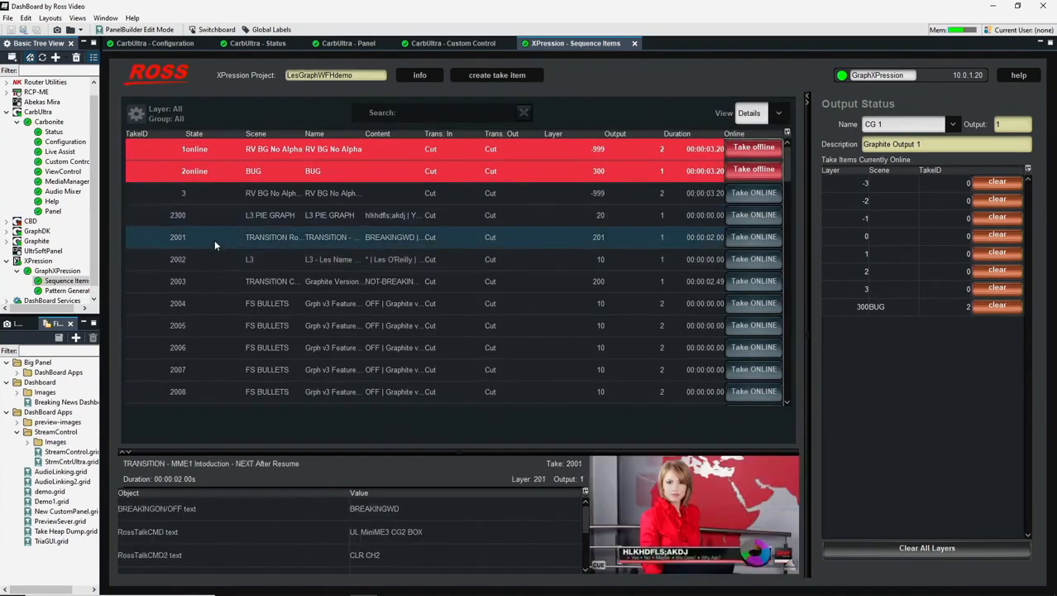
{"action": "left_click", "coordinate": [214, 261]}
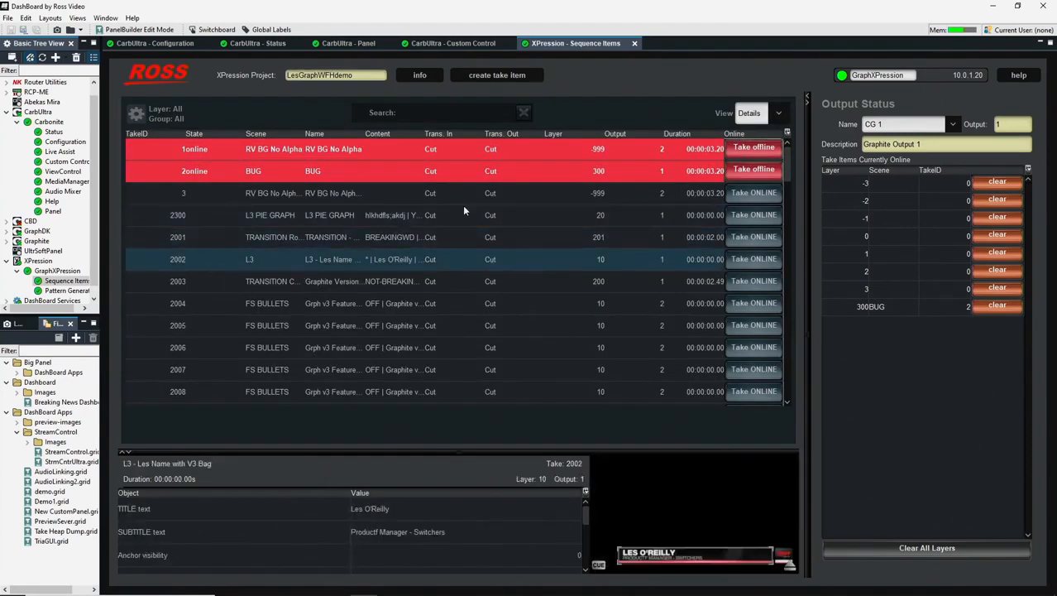
- Create a take item from the scene BANNER 15 (20100) in the group Graphite v3 (2000)
{"action": "left_click", "coordinate": [488, 76]}
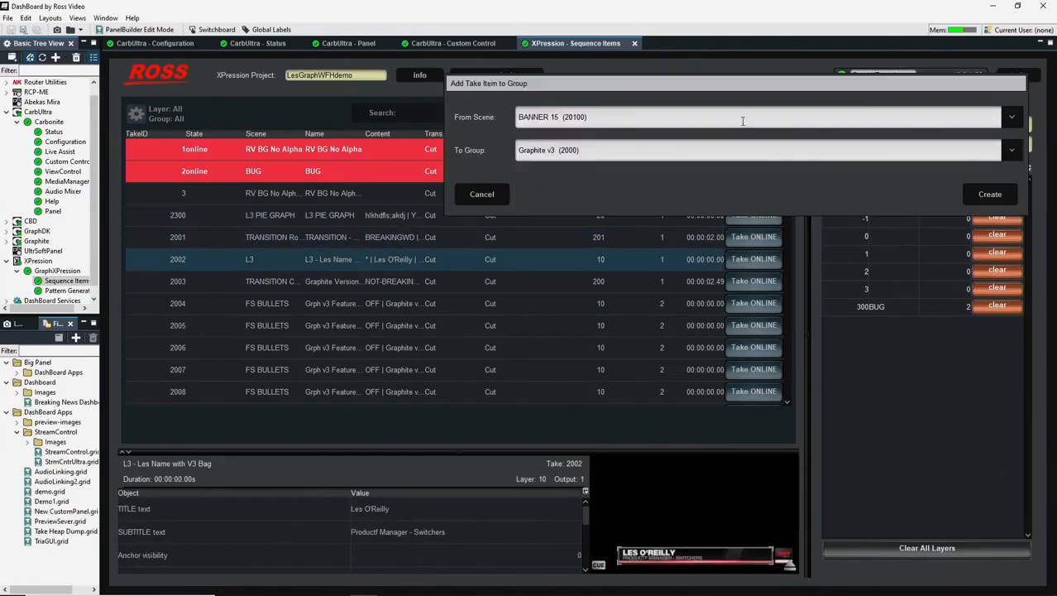
{"action": "left_click", "coordinate": [1011, 118]}
{"action": "left_click", "coordinate": [1012, 121]}
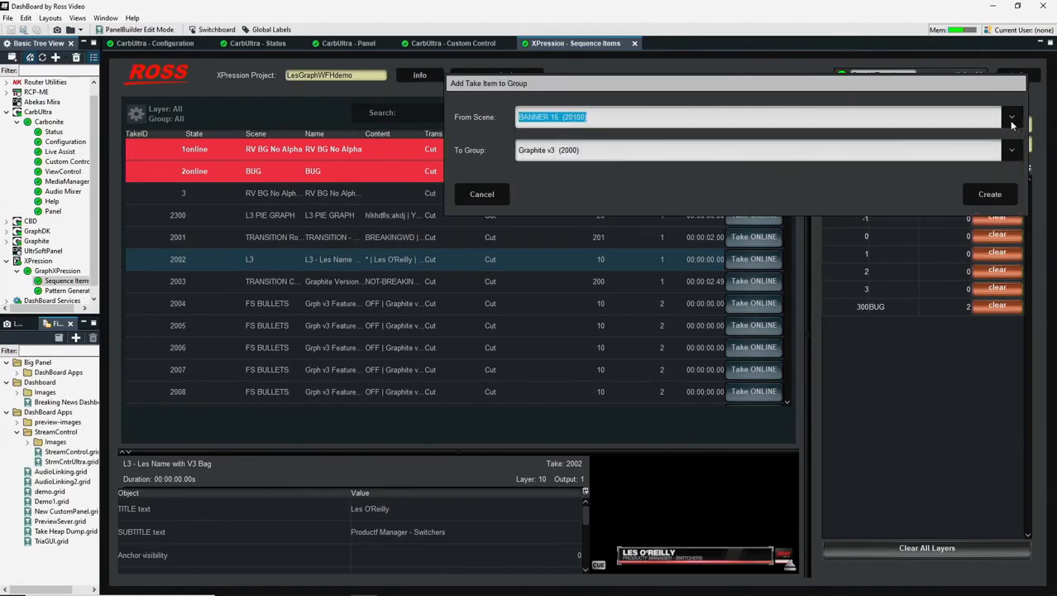
{"action": "left_click", "coordinate": [1012, 150]}
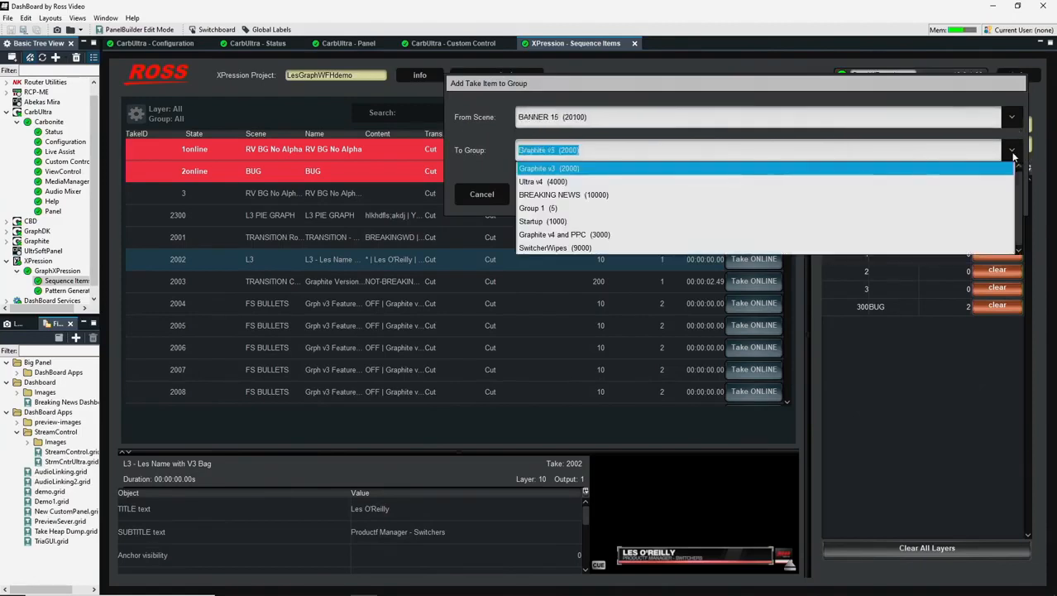
{"action": "left_click", "coordinate": [1012, 150]}
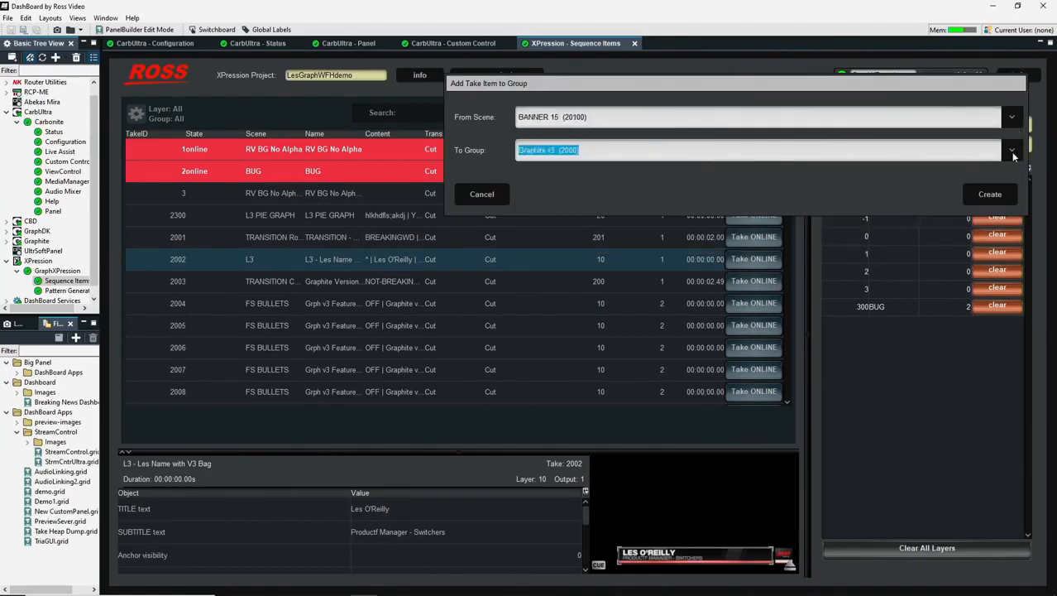
{"action": "left_click", "coordinate": [996, 195]}
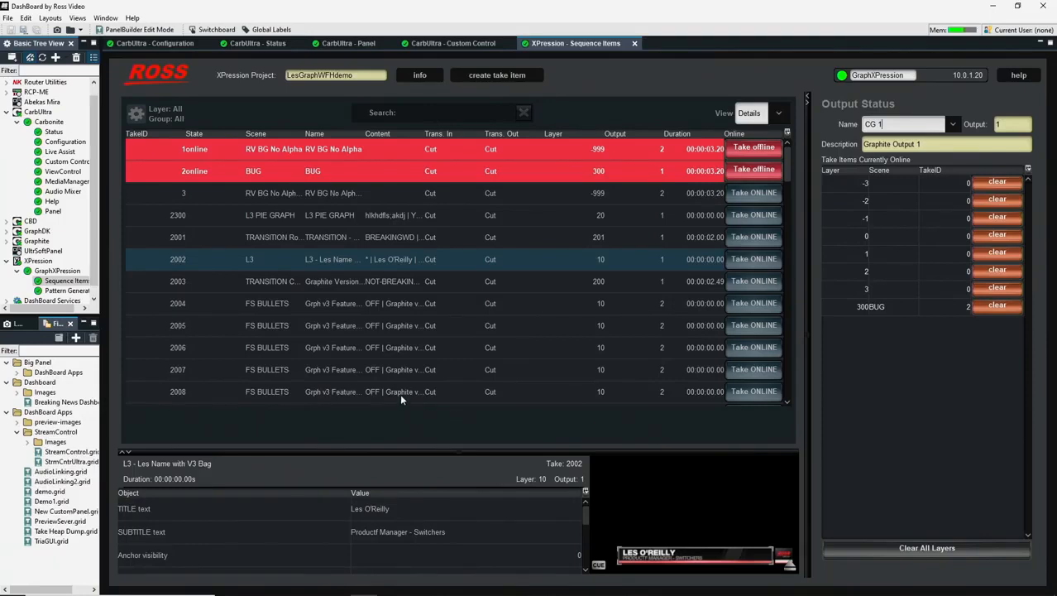
- In the switcher's Live Assist custom view configuration, assign GraphXPression's Sequence Items as the address of panel 1, XPN
{"action": "left_click", "coordinate": [157, 43]}
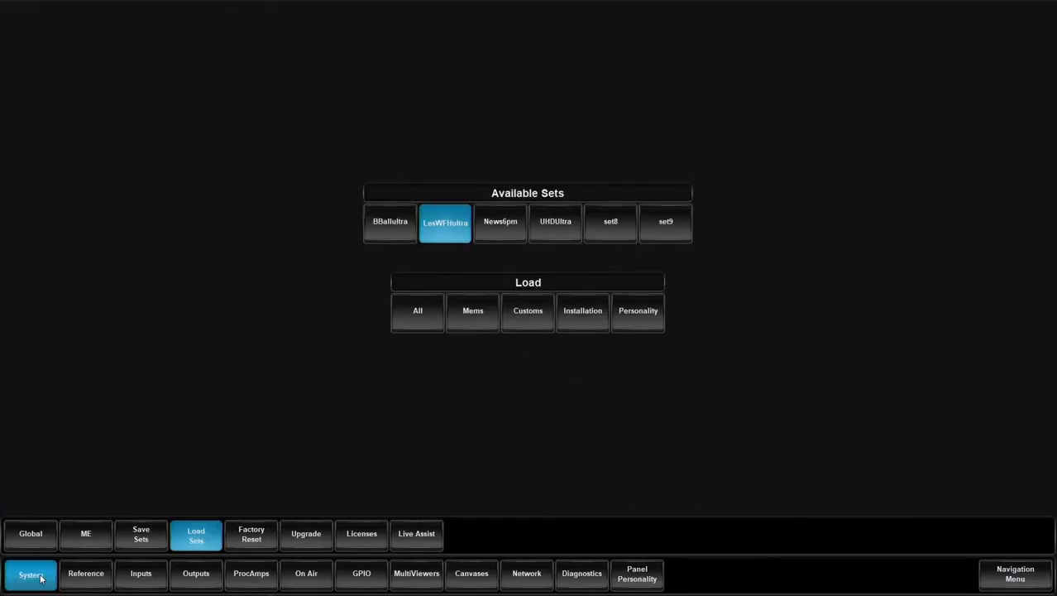
{"action": "left_click", "coordinate": [402, 536]}
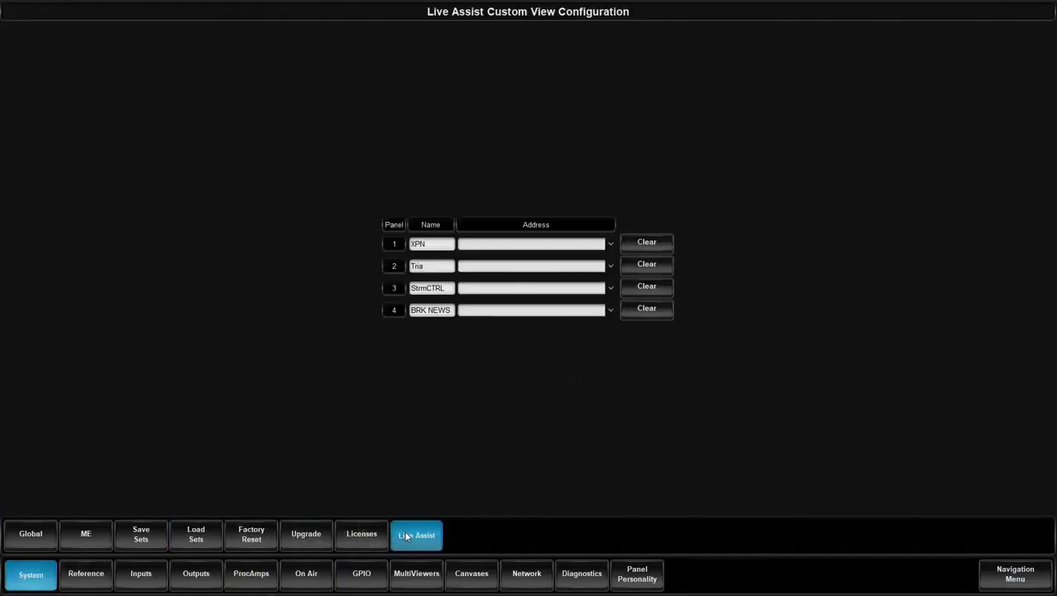
{"action": "left_click", "coordinate": [444, 245]}
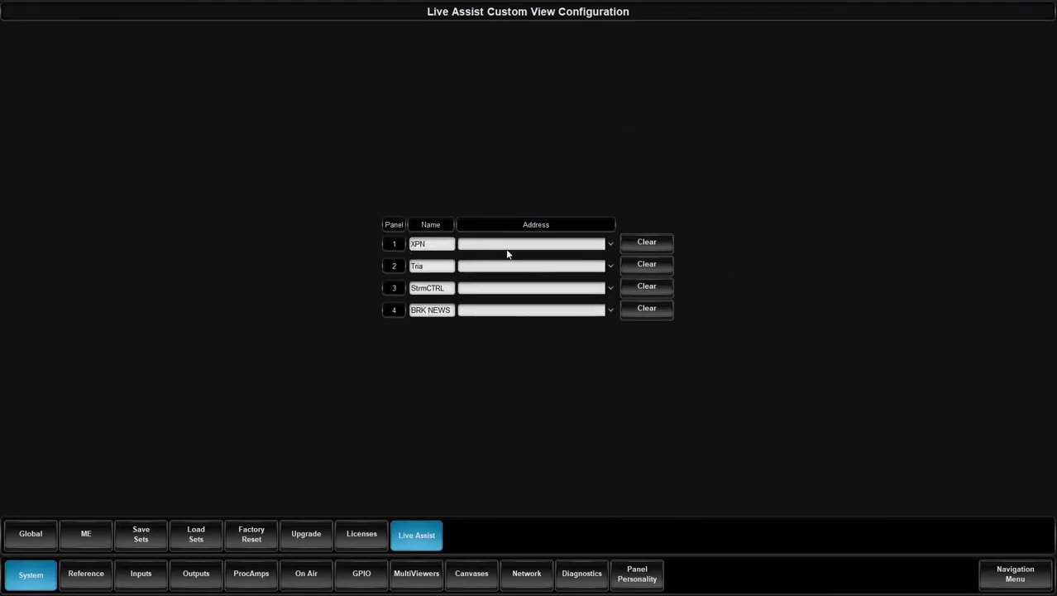
{"action": "left_click", "coordinate": [603, 245]}
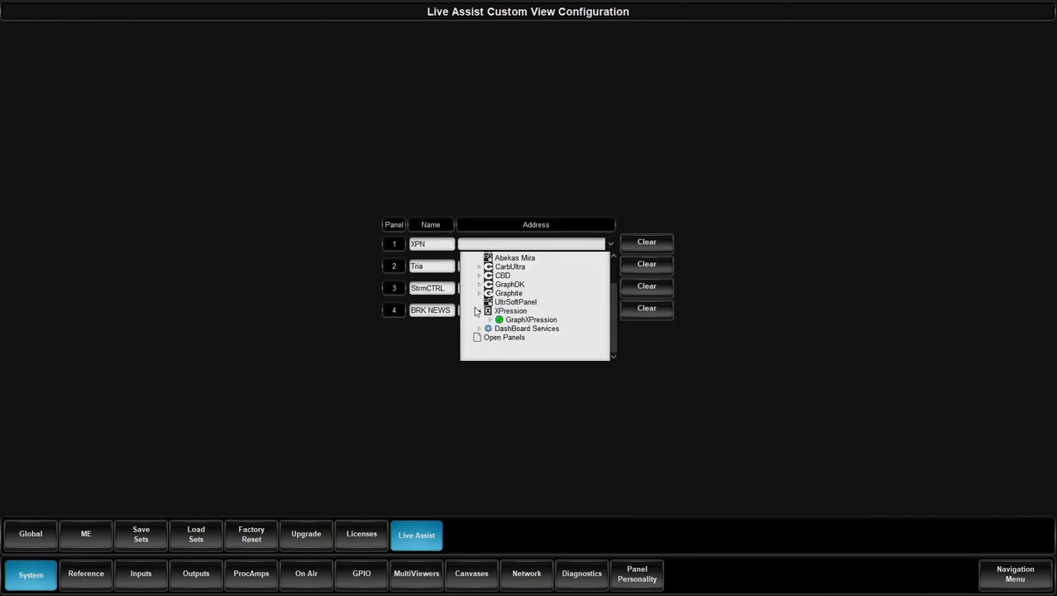
{"action": "left_click", "coordinate": [490, 320]}
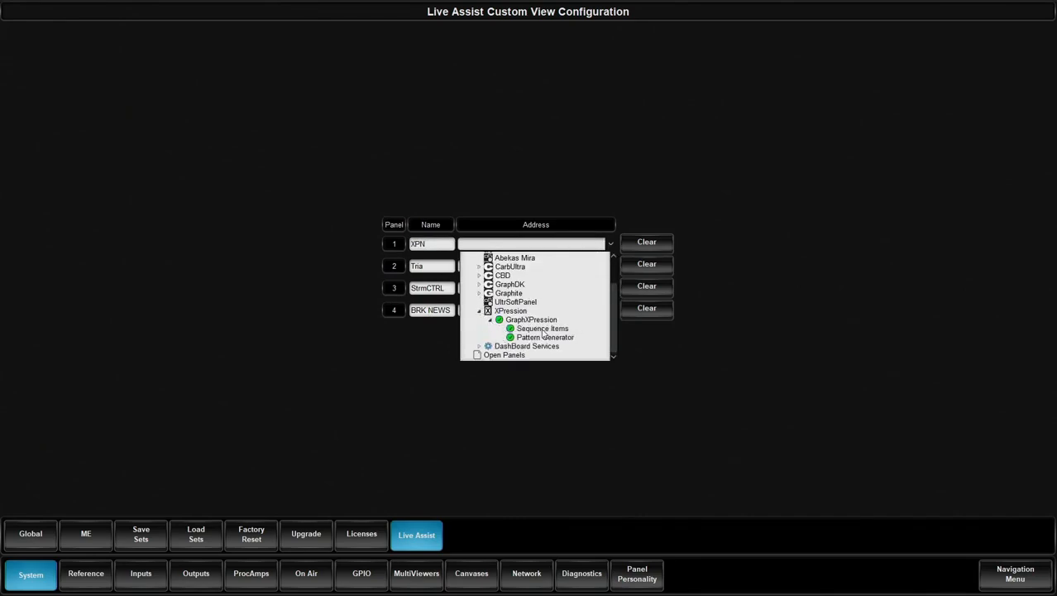
{"action": "left_click", "coordinate": [542, 330]}
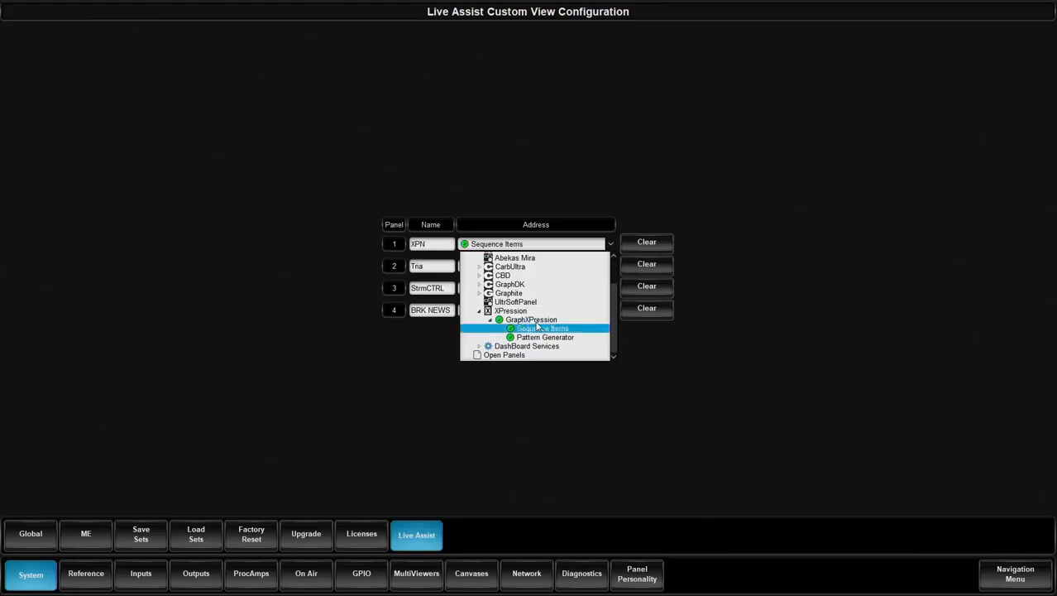
{"action": "double_click", "coordinate": [533, 321]}
{"action": "double_click", "coordinate": [536, 338]}
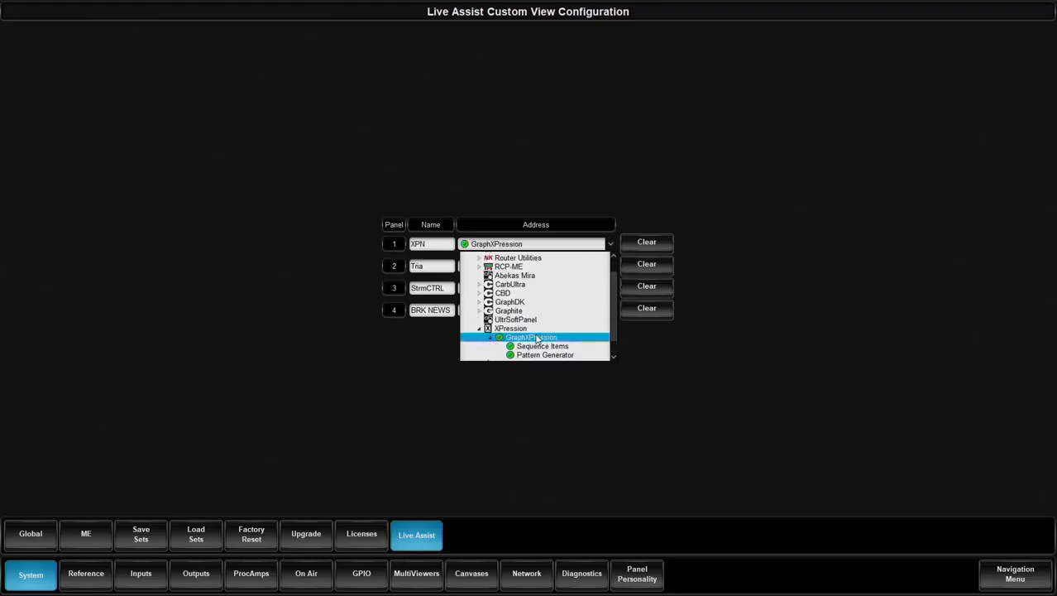
{"action": "left_click", "coordinate": [550, 346]}
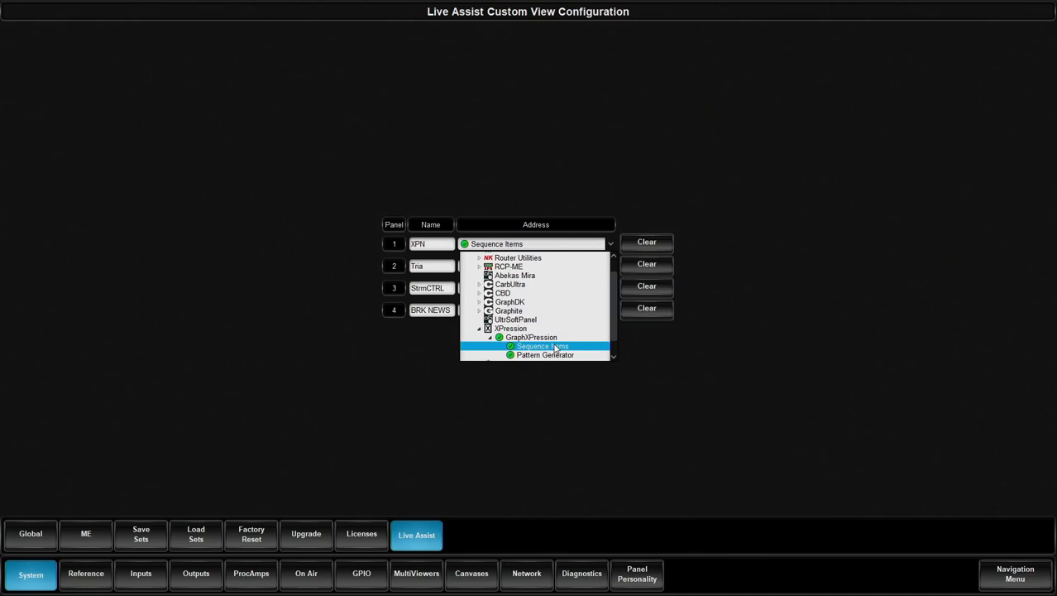
{"action": "left_click", "coordinate": [555, 346]}
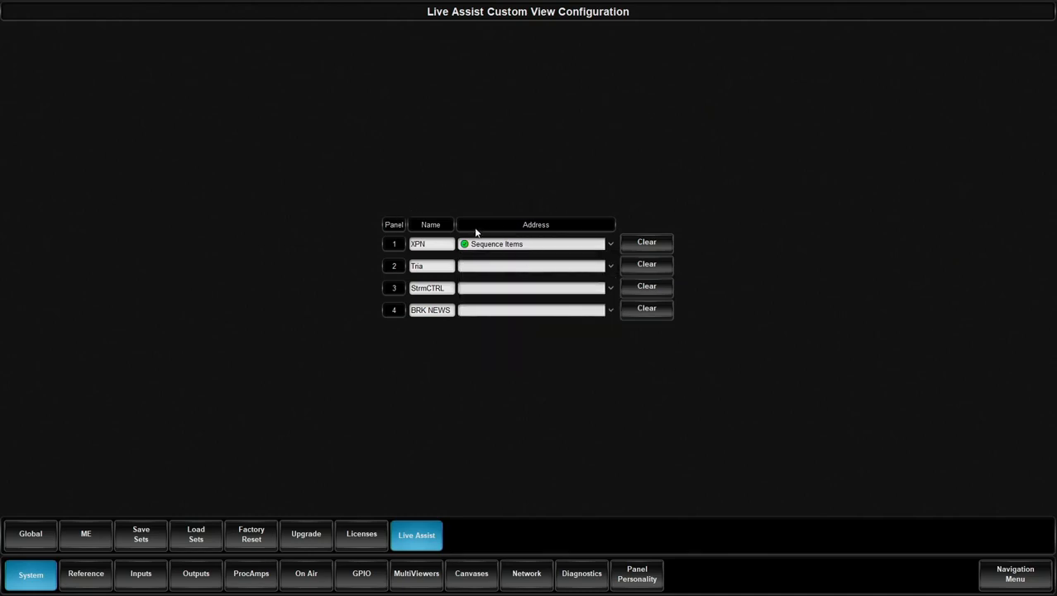
- Check the Panel Follow link of the CG 1 input in the physical input configuration
{"action": "left_click", "coordinate": [139, 572]}
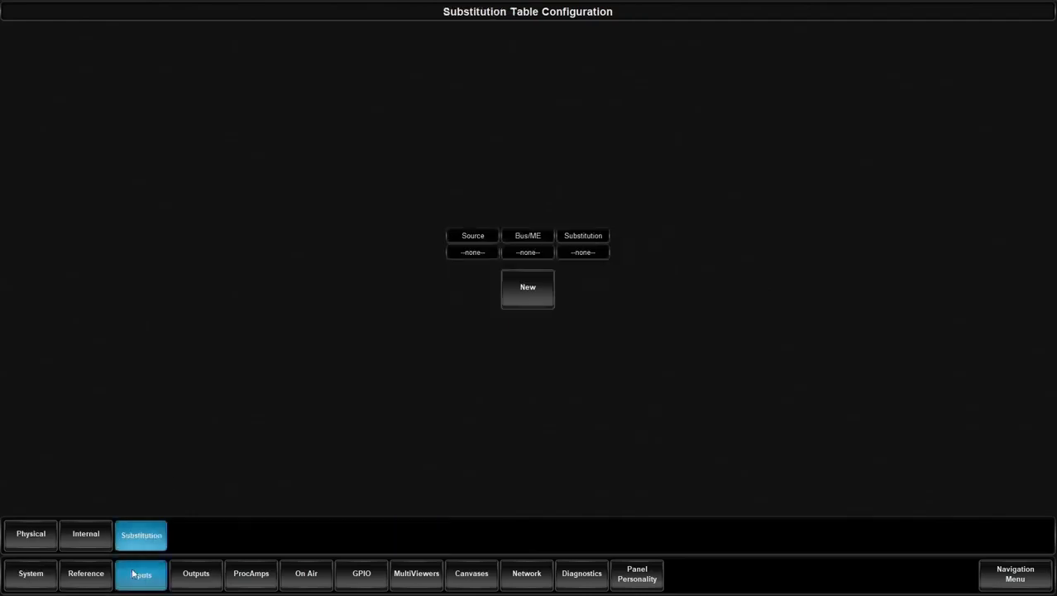
{"action": "left_click", "coordinate": [38, 535]}
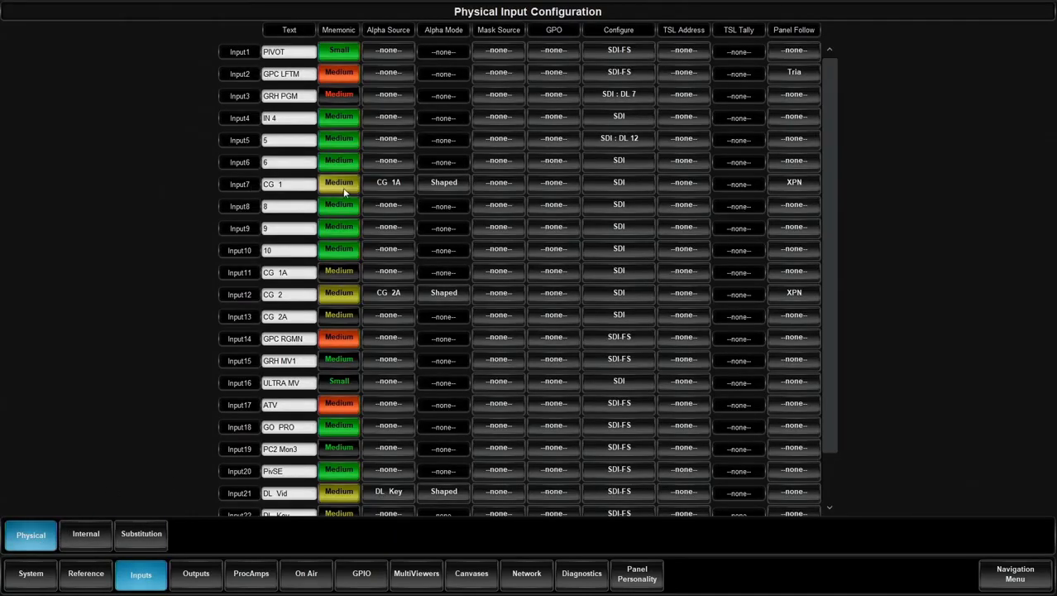
{"action": "left_click", "coordinate": [794, 183]}
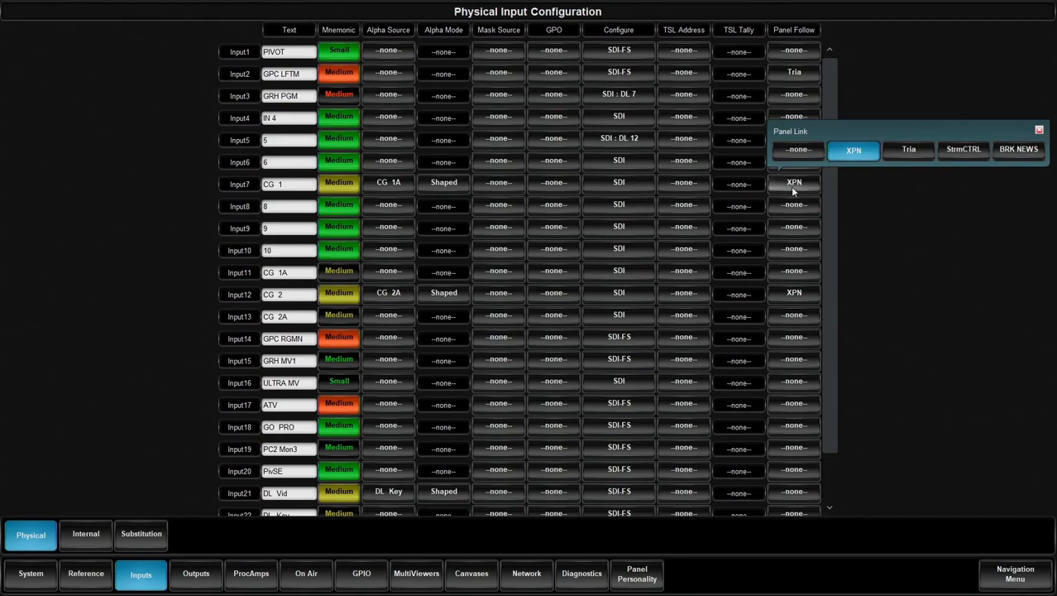
- Open the switcher's soft panel and show Live Assist in its display area
{"action": "left_click", "coordinate": [1015, 573]}
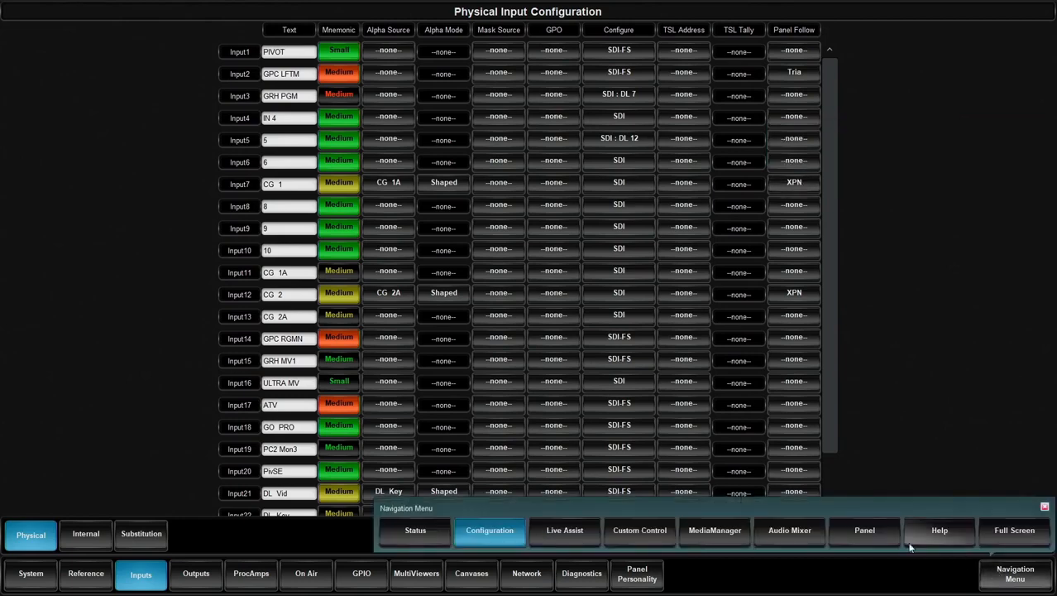
{"action": "left_click", "coordinate": [862, 534]}
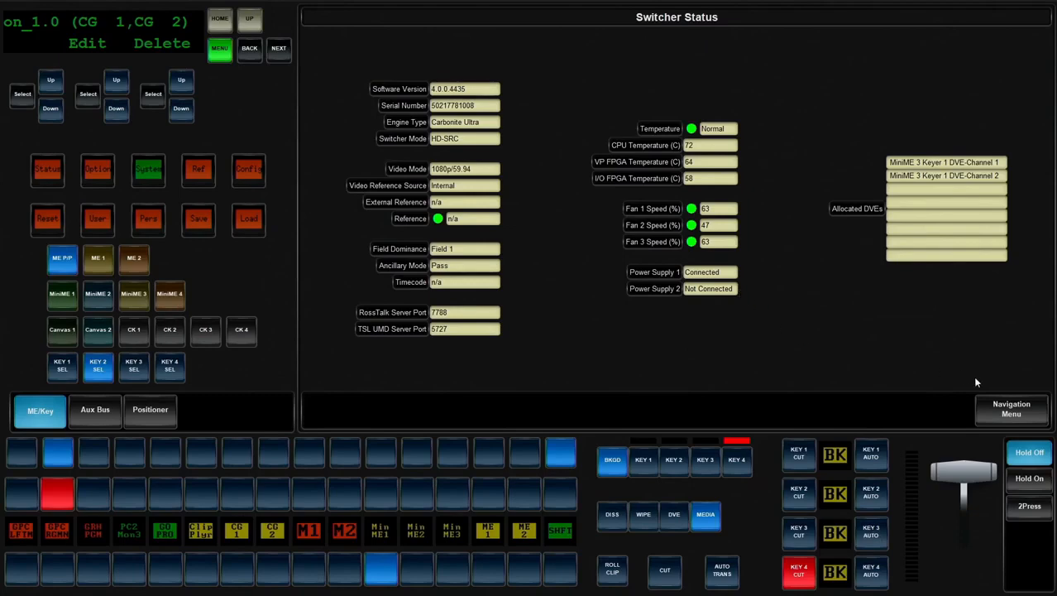
{"action": "left_click", "coordinate": [1001, 409]}
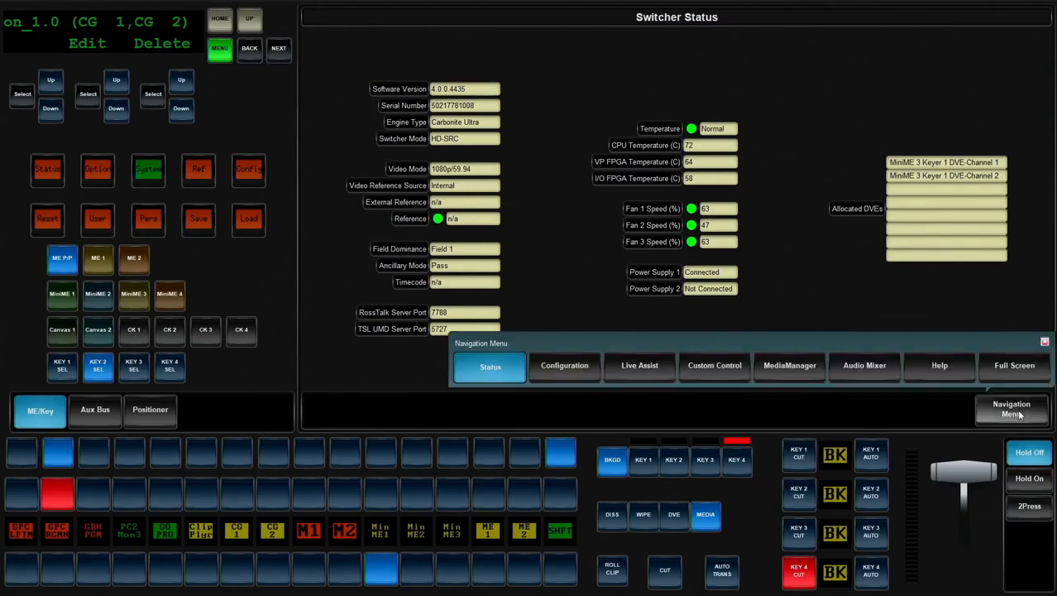
{"action": "left_click", "coordinate": [624, 372]}
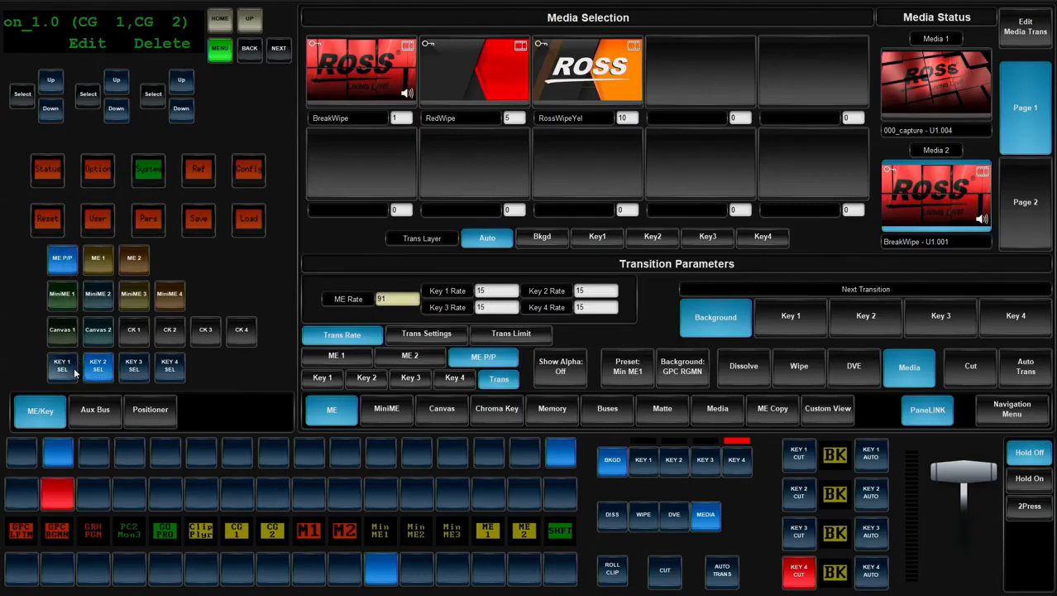
- Assign CG 1 as the source of Key 4 on ME P/P
{"action": "left_click", "coordinate": [171, 365]}
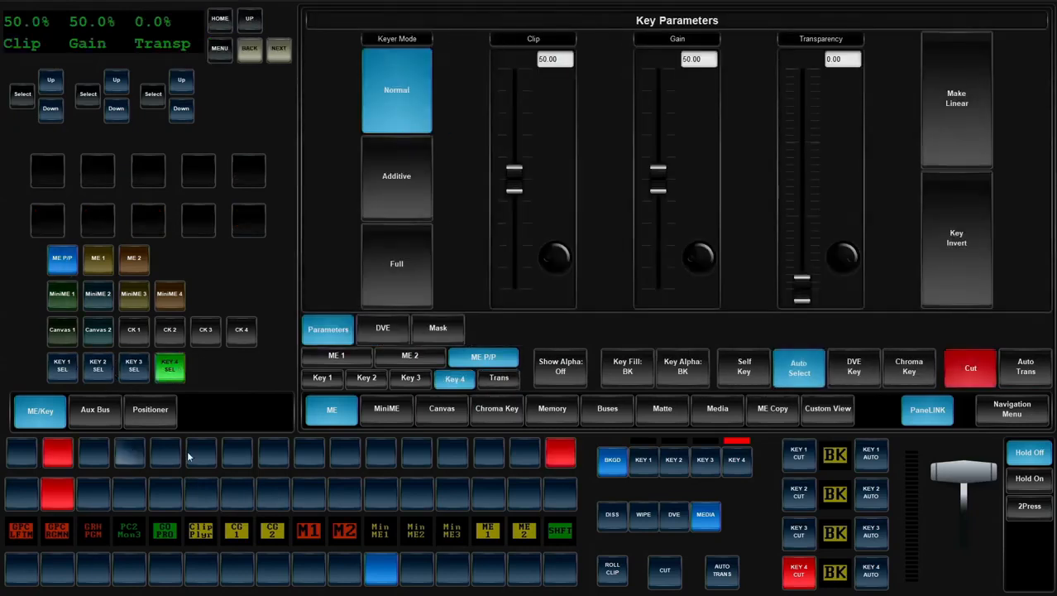
{"action": "left_click", "coordinate": [238, 453]}
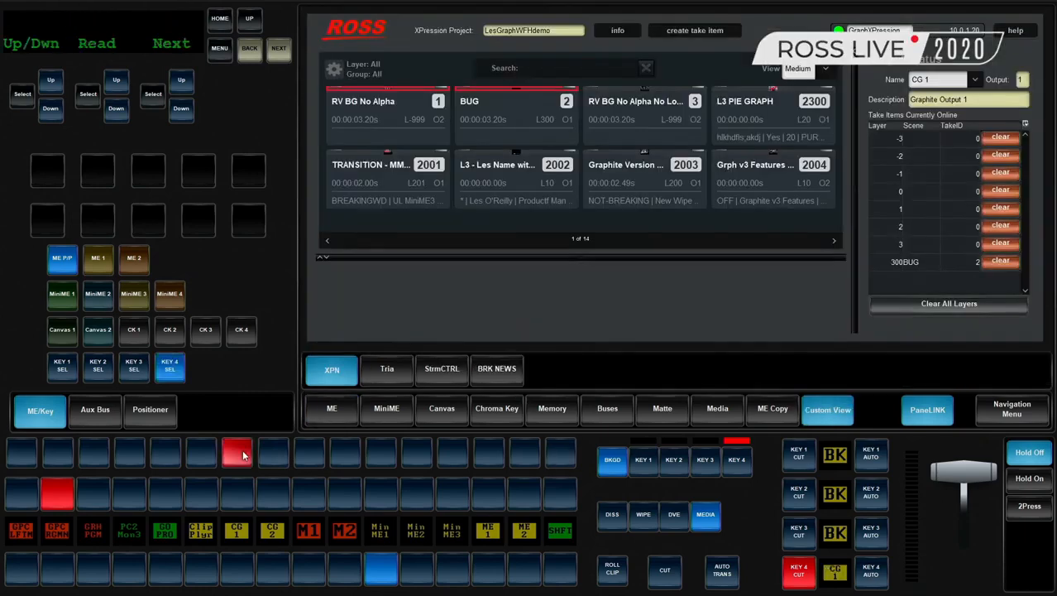
- Try the Small view for the XPression take item list, and set it to Large
{"action": "left_click", "coordinate": [827, 71]}
{"action": "left_click", "coordinate": [825, 78]}
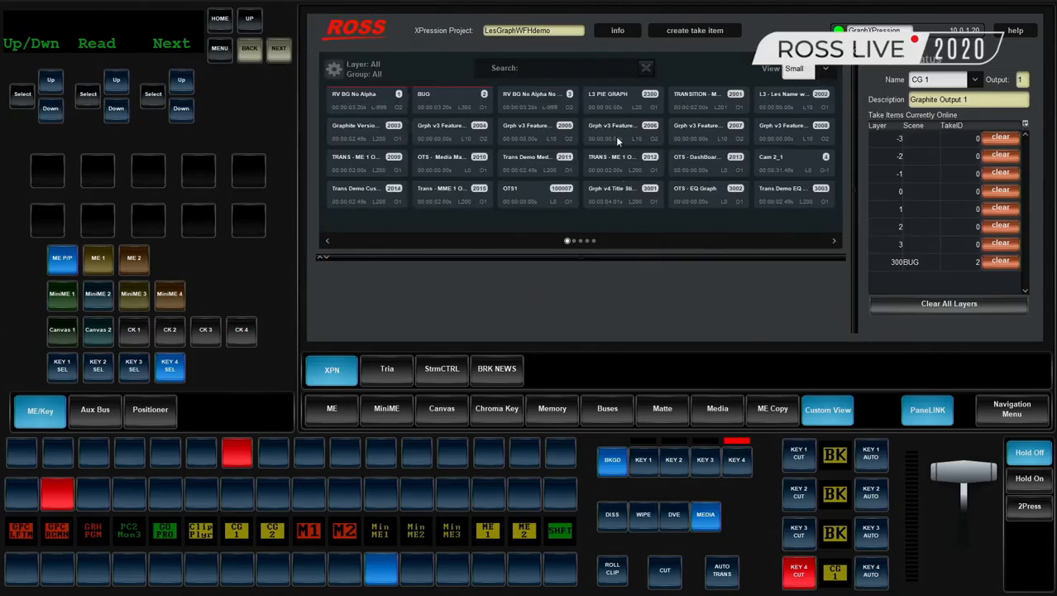
{"action": "left_click", "coordinate": [827, 69]}
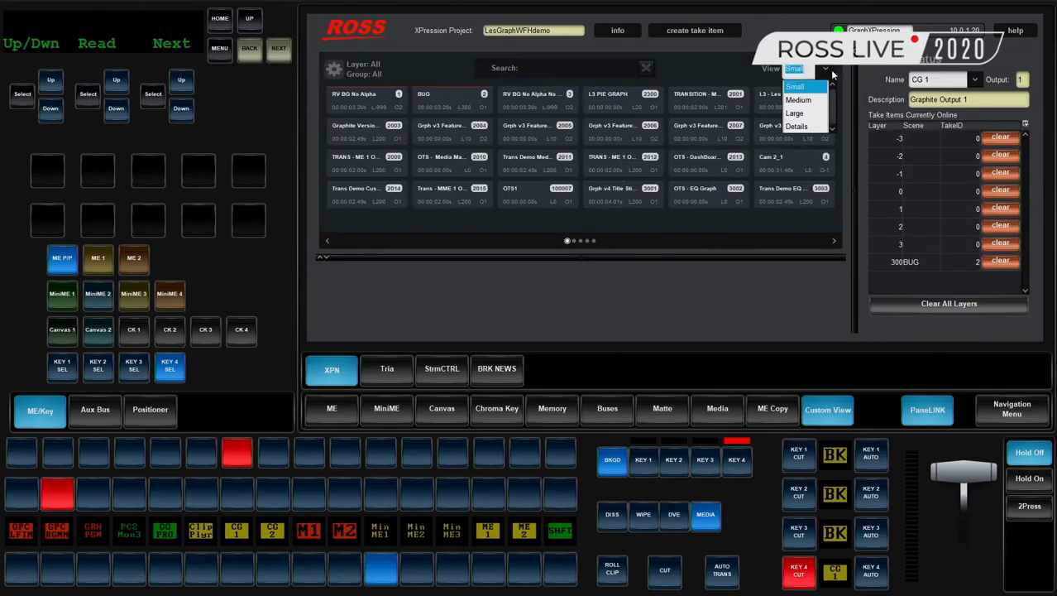
{"action": "left_click", "coordinate": [807, 111]}
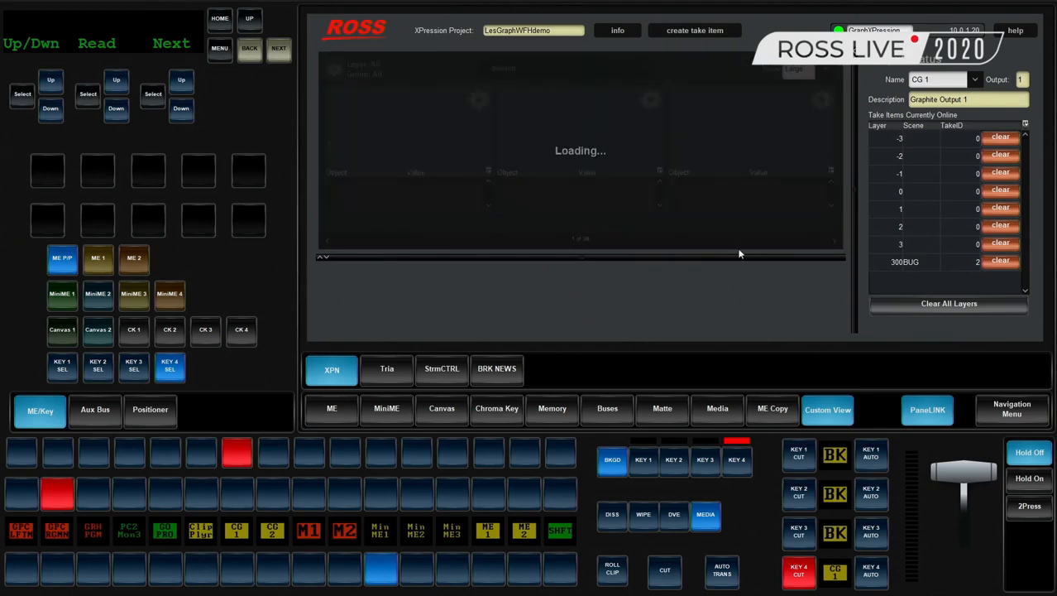
- Open the details of take item 2002 in the sequence and resize the surrounding panes
{"action": "left_click", "coordinate": [834, 241]}
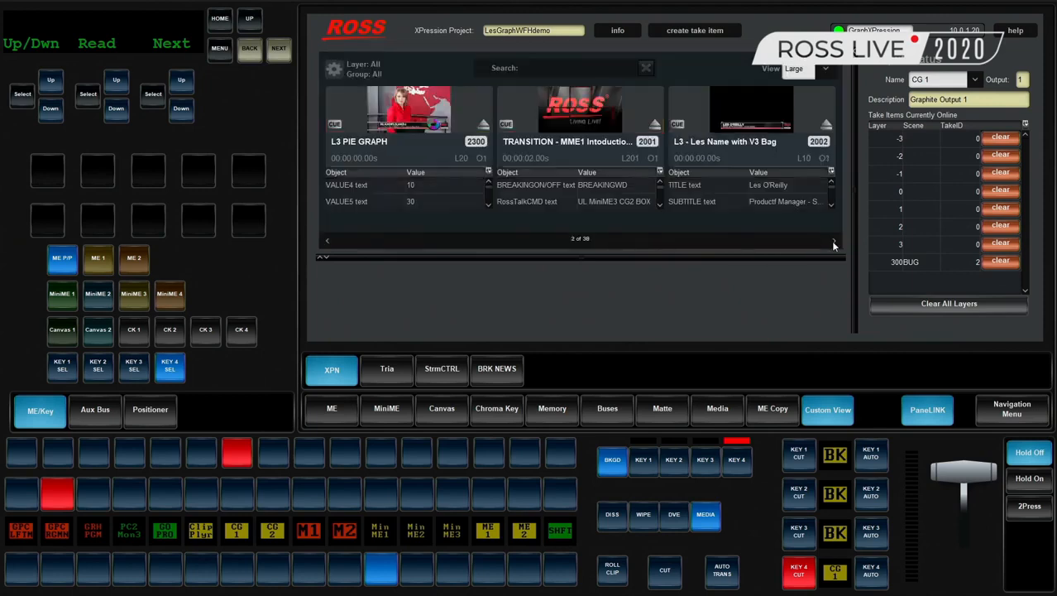
{"action": "left_click", "coordinate": [754, 115]}
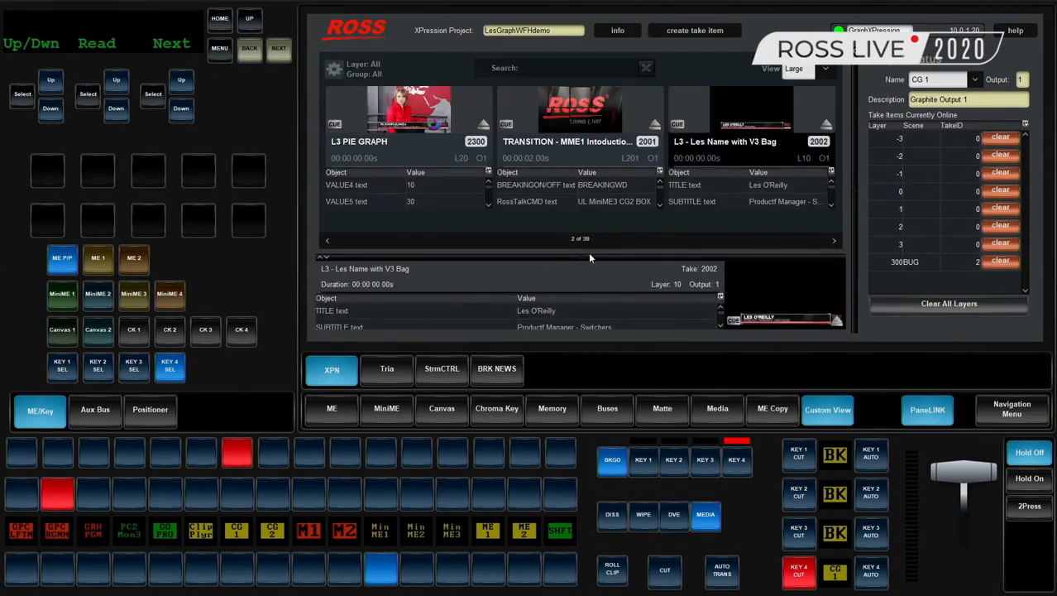
{"action": "left_click_drag", "start_coordinate": [583, 258], "coordinate": [596, 253]}
{"action": "mouse_move", "coordinate": [859, 290]}
{"action": "left_mouse_down"}
{"action": "mouse_move", "coordinate": [815, 291]}
{"action": "mouse_move", "coordinate": [869, 289]}
{"action": "left_mouse_up"}
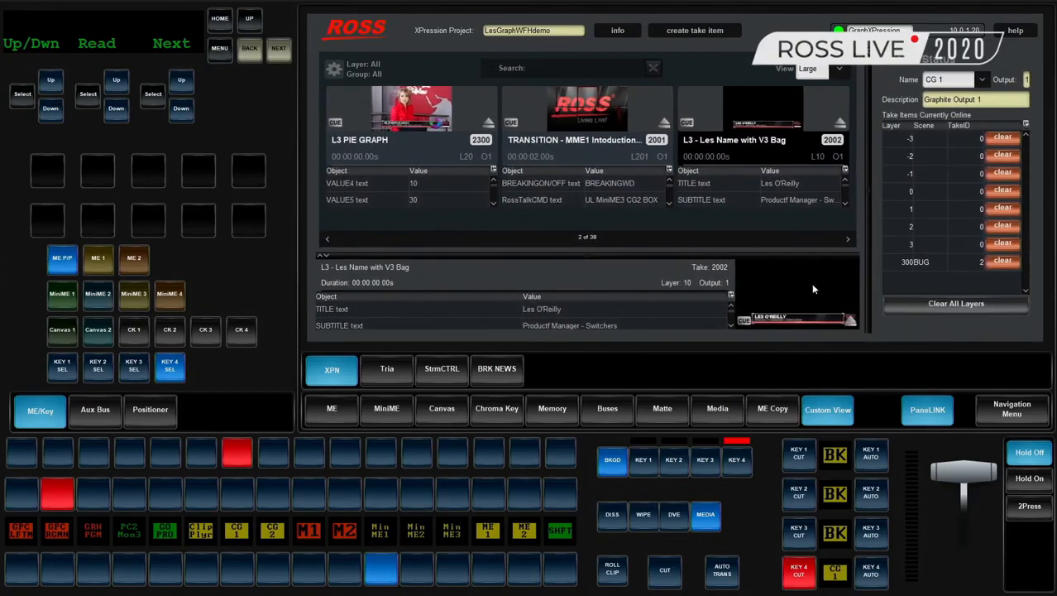
- Take lower-third item 2002 online from its thumbnail and take it back offline
{"action": "left_click", "coordinate": [761, 112]}
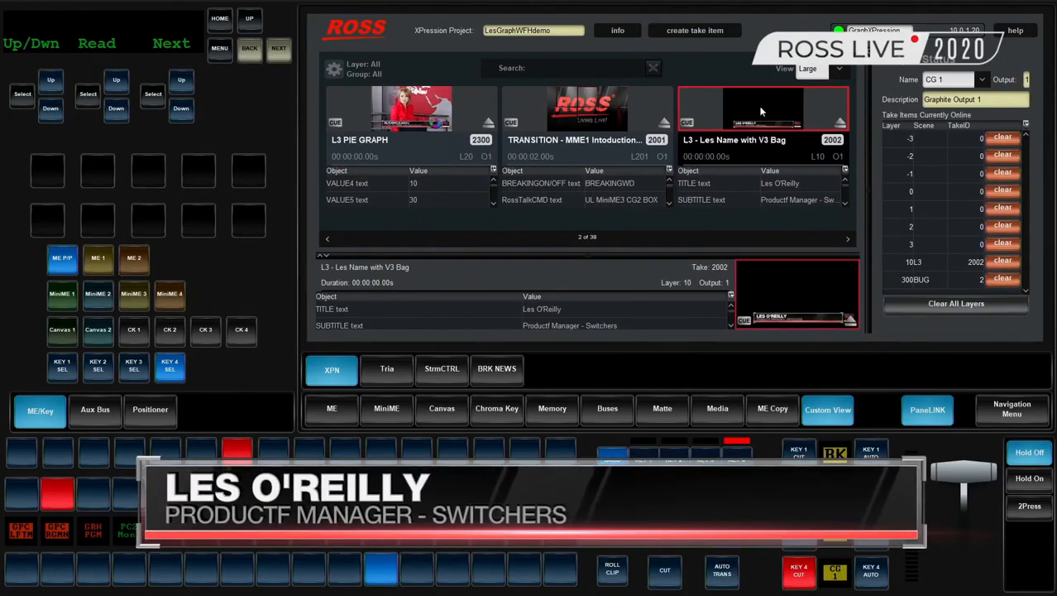
{"action": "left_click", "coordinate": [839, 124]}
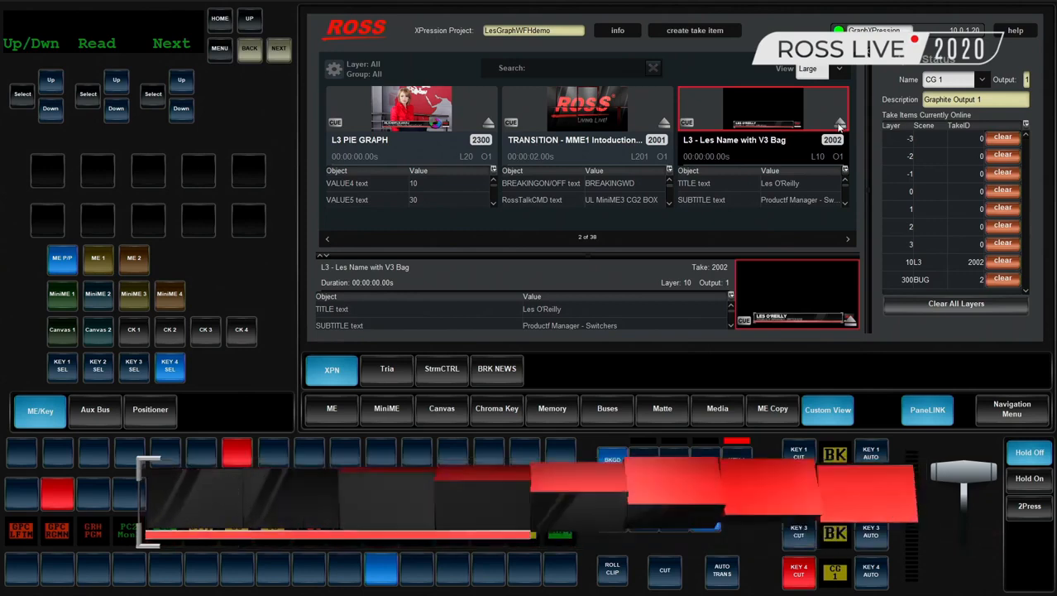
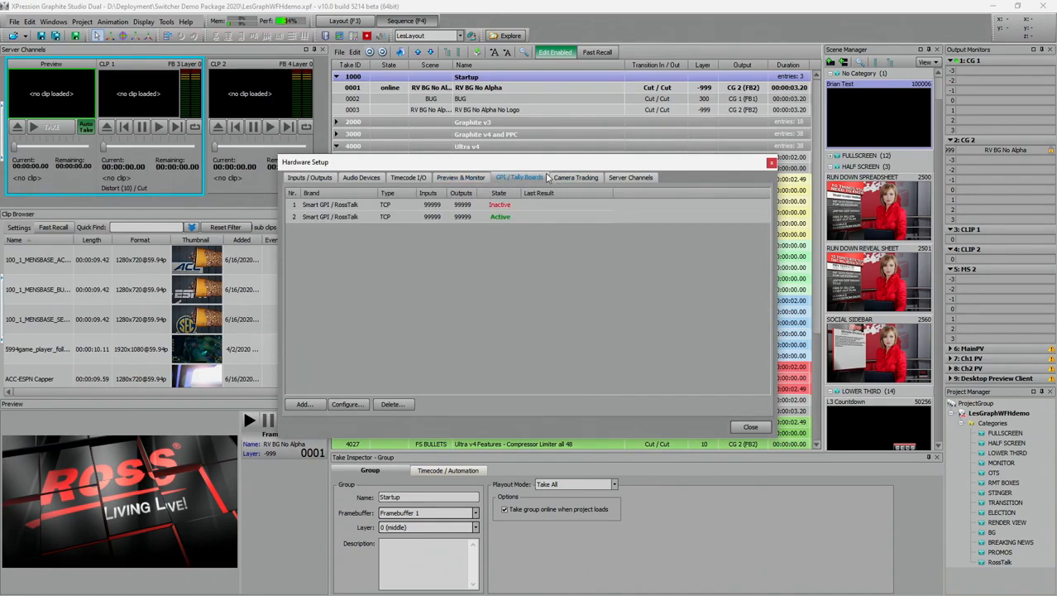
- In XPression's Hardware Setup, add a Smart GPI / RossTalk board to the GPI / Tally boards
{"action": "left_click", "coordinate": [331, 205]}
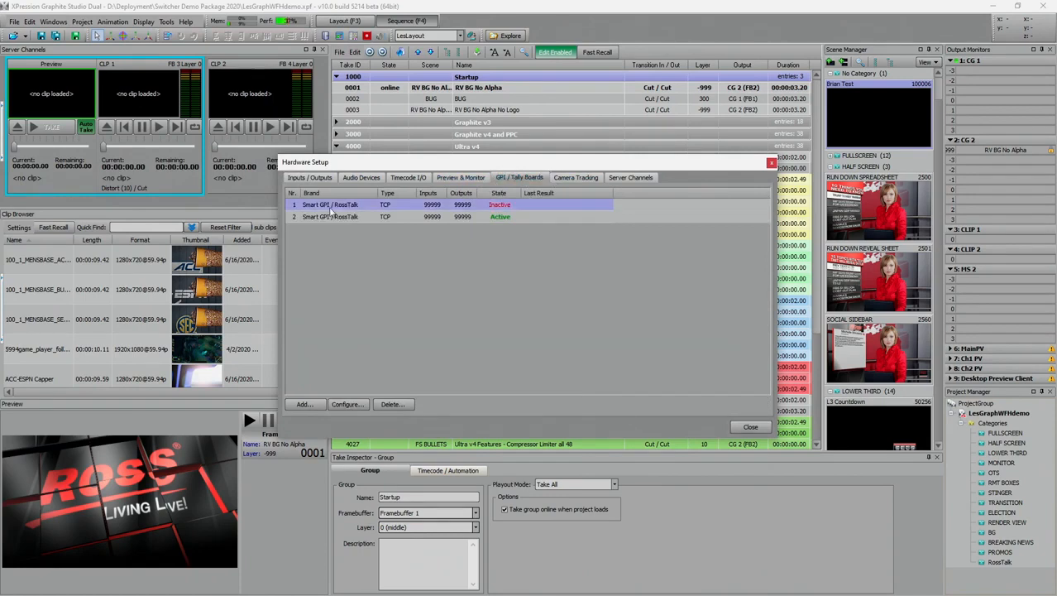
{"action": "double_click", "coordinate": [331, 208]}
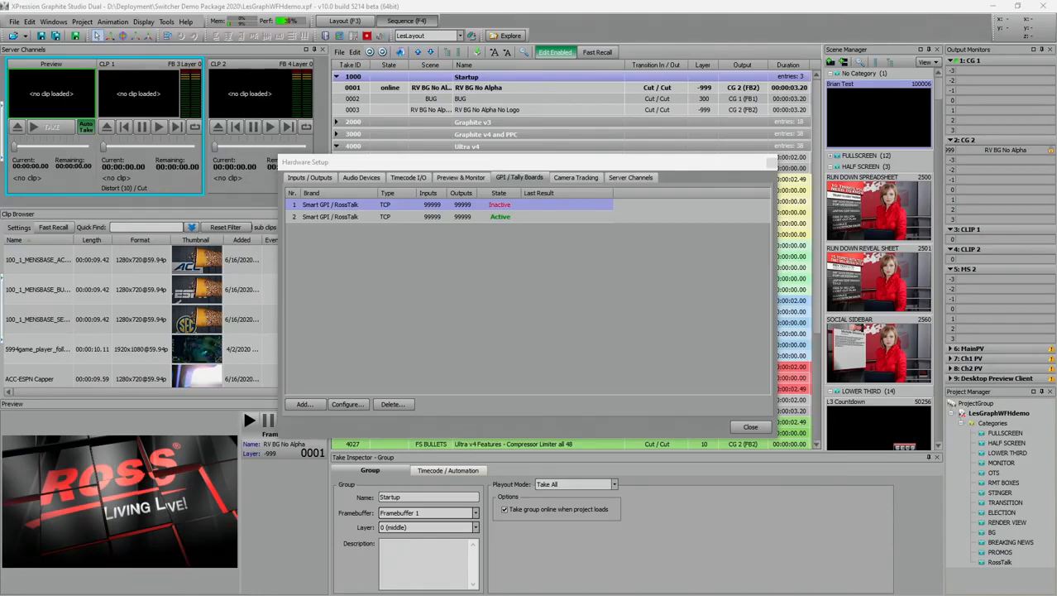
{"action": "left_click", "coordinate": [304, 404]}
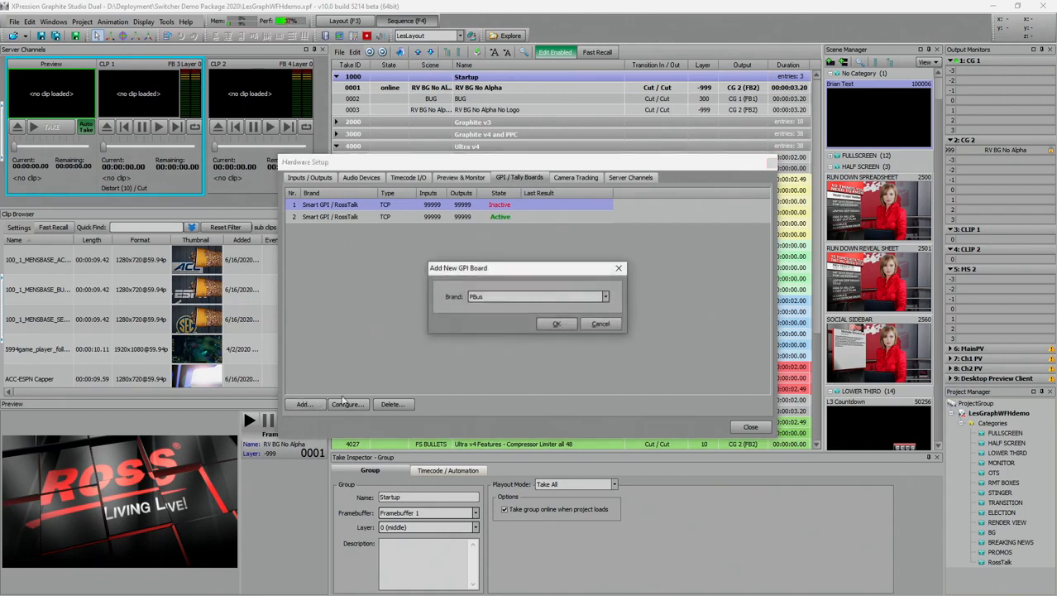
{"action": "left_click", "coordinate": [495, 296]}
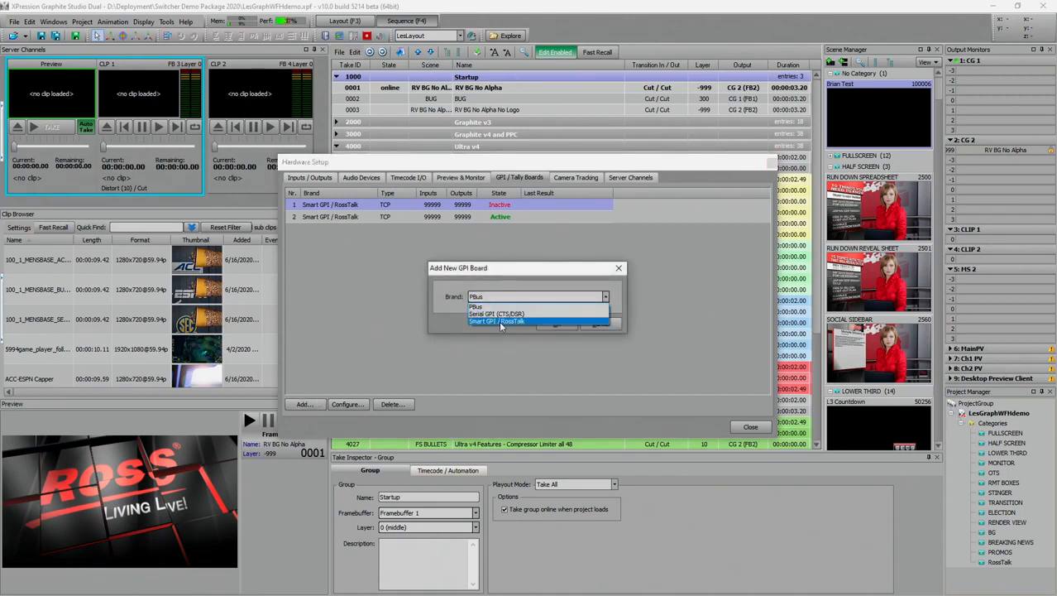
{"action": "left_click", "coordinate": [500, 321]}
{"action": "left_click", "coordinate": [543, 321]}
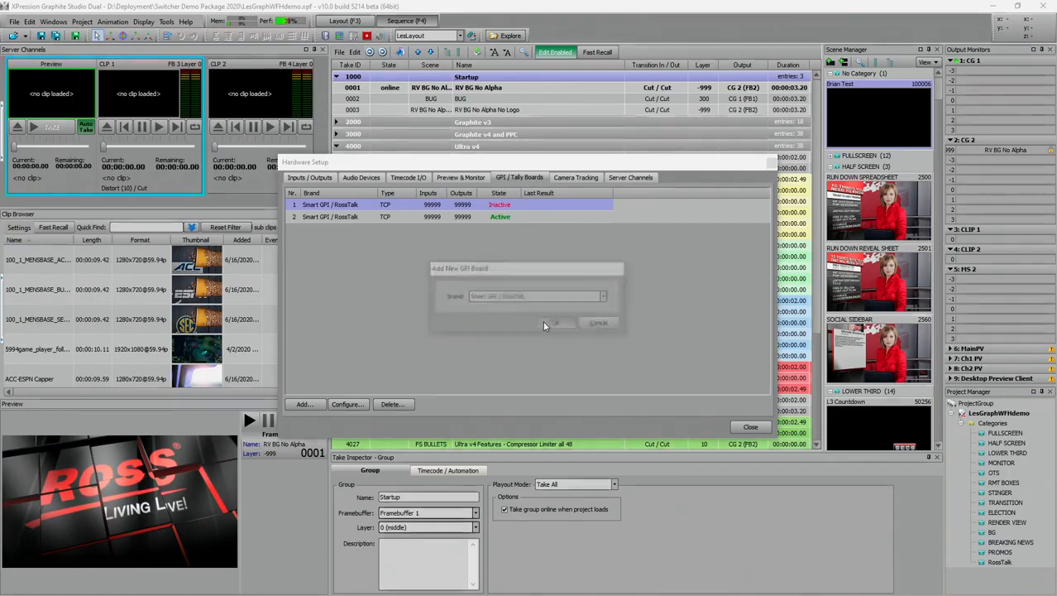
- Enter the hostname in the Smart GPI / RossTalk board's outgoing network settings
{"action": "double_click", "coordinate": [497, 205]}
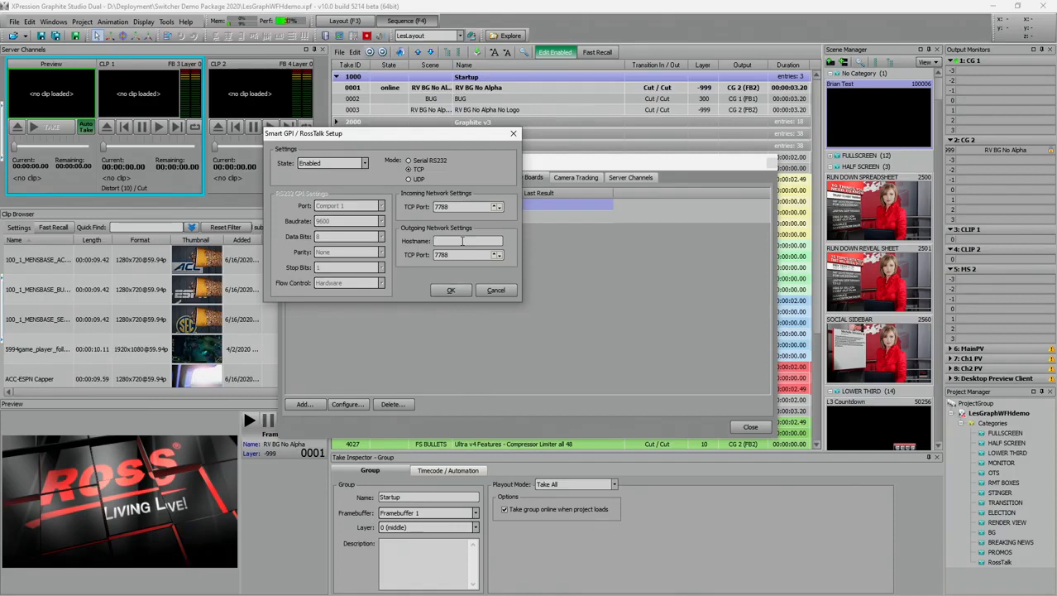
{"action": "left_click", "coordinate": [464, 240]}
{"action": "type", "text": "10."}
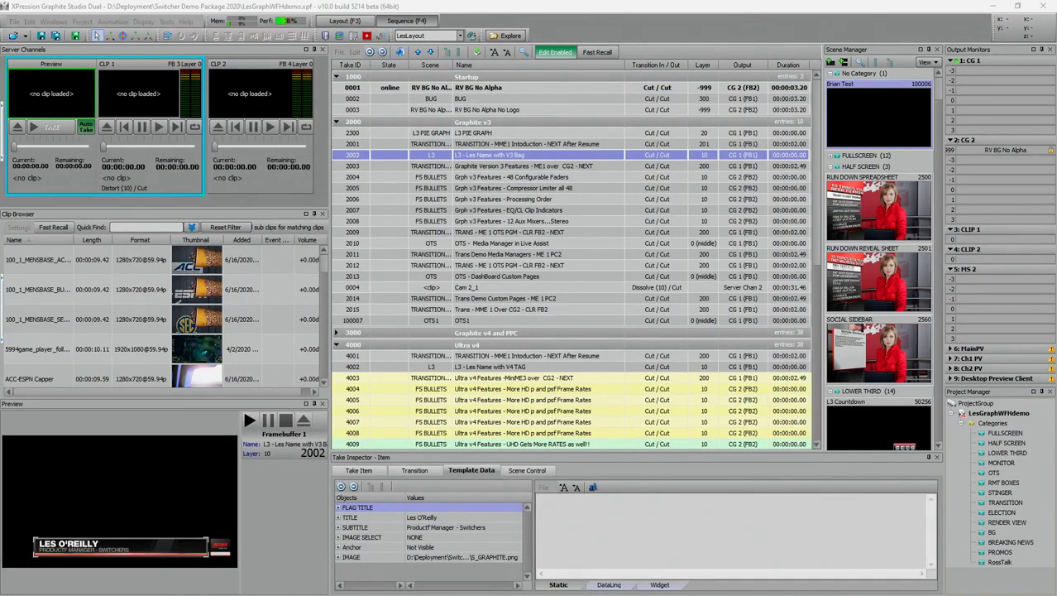
- Step through the take items of the Startup and Graphite v3 groups to preview them, ending on item 2003
{"action": "left_click", "coordinate": [497, 144]}
{"action": "left_click", "coordinate": [496, 132]}
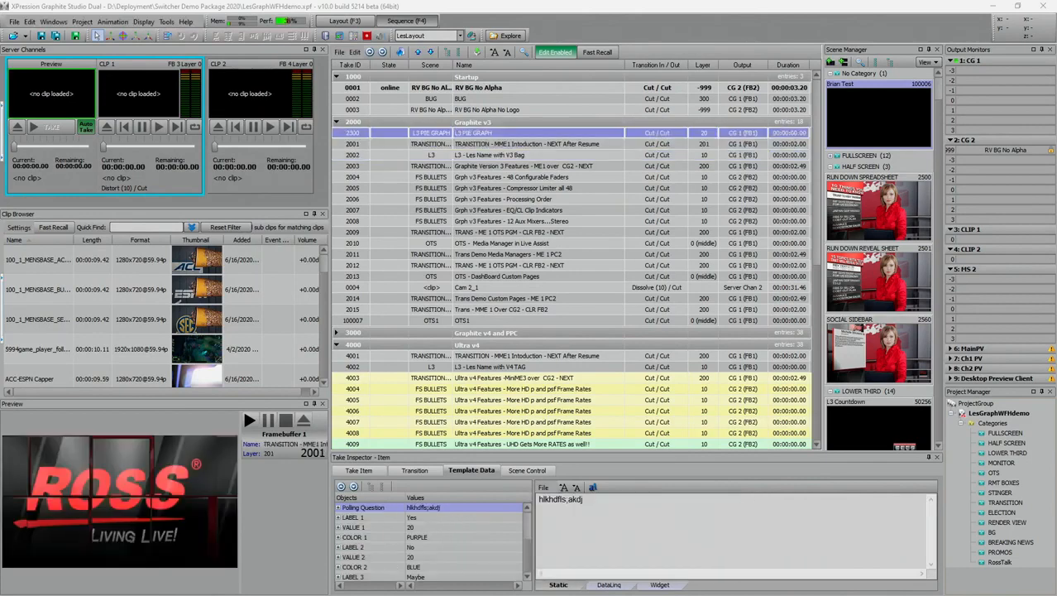
{"action": "left_click", "coordinate": [496, 110]}
{"action": "left_click", "coordinate": [496, 98]}
{"action": "key", "text": "Down"}
{"action": "key", "text": "Down"}
{"action": "key", "text": "Down"}
{"action": "key", "text": "Down"}
{"action": "key", "text": "Down"}
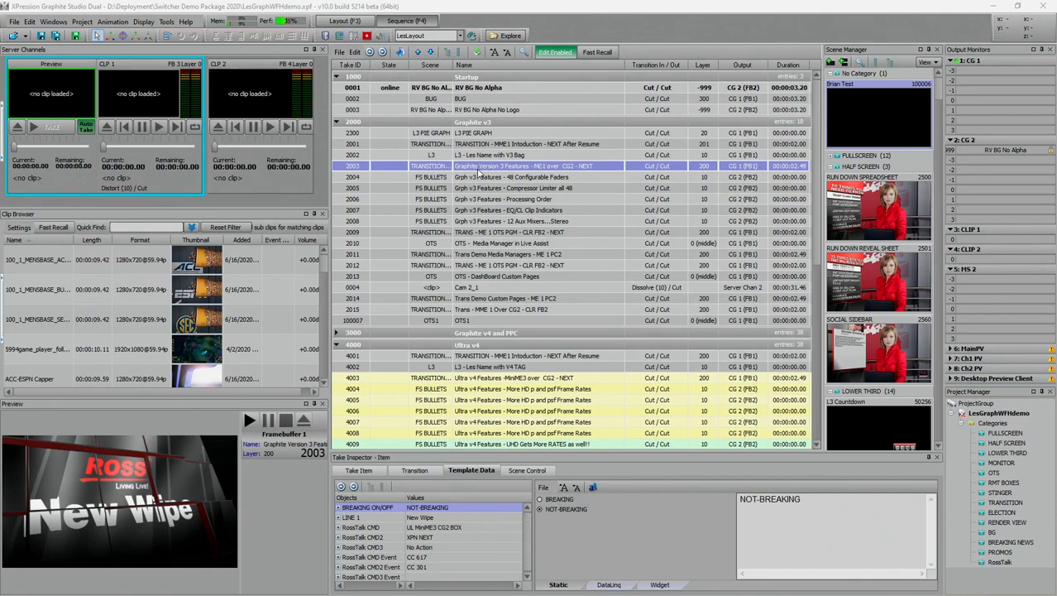
- Add an XPression RossLinq Connector framebuffer board to the inputs and outputs in Hardware Setup
{"action": "left_click", "coordinate": [30, 21]}
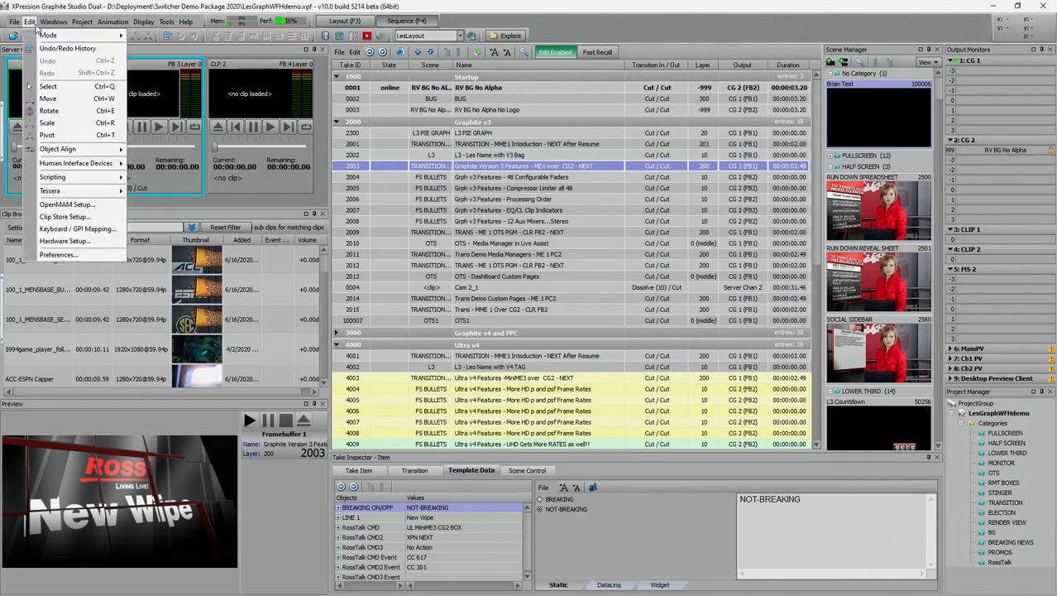
{"action": "left_click", "coordinate": [88, 245]}
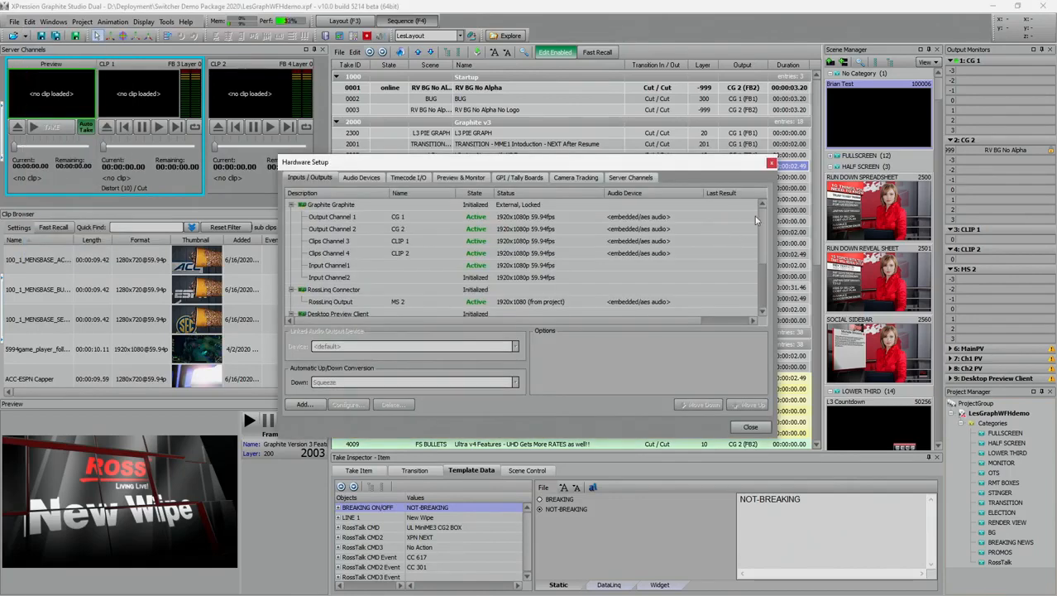
{"action": "left_click_drag", "start_coordinate": [762, 239], "coordinate": [764, 287]}
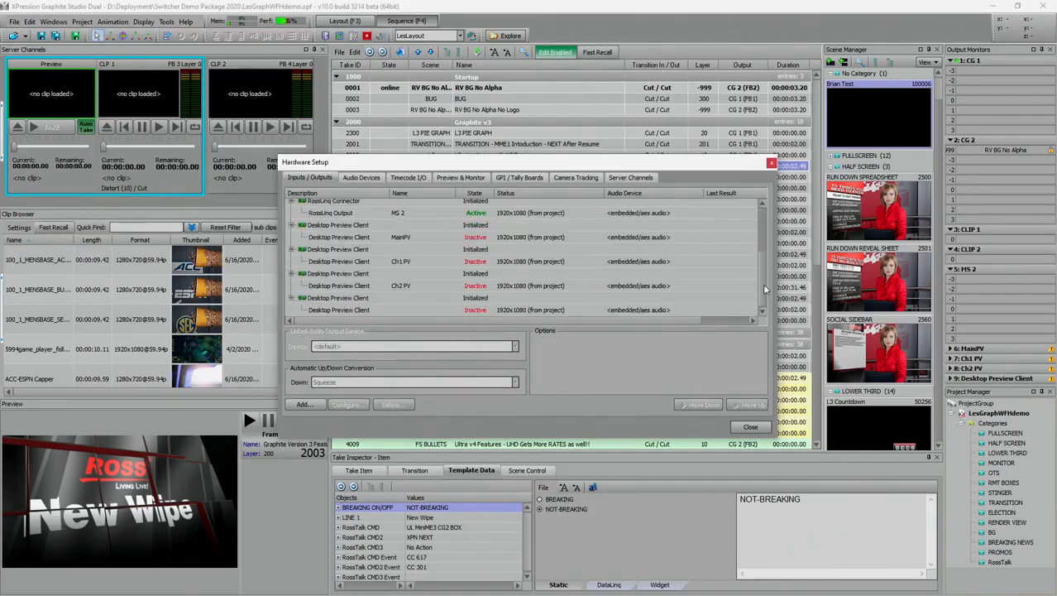
{"action": "left_click", "coordinate": [305, 405]}
{"action": "left_click", "coordinate": [538, 296]}
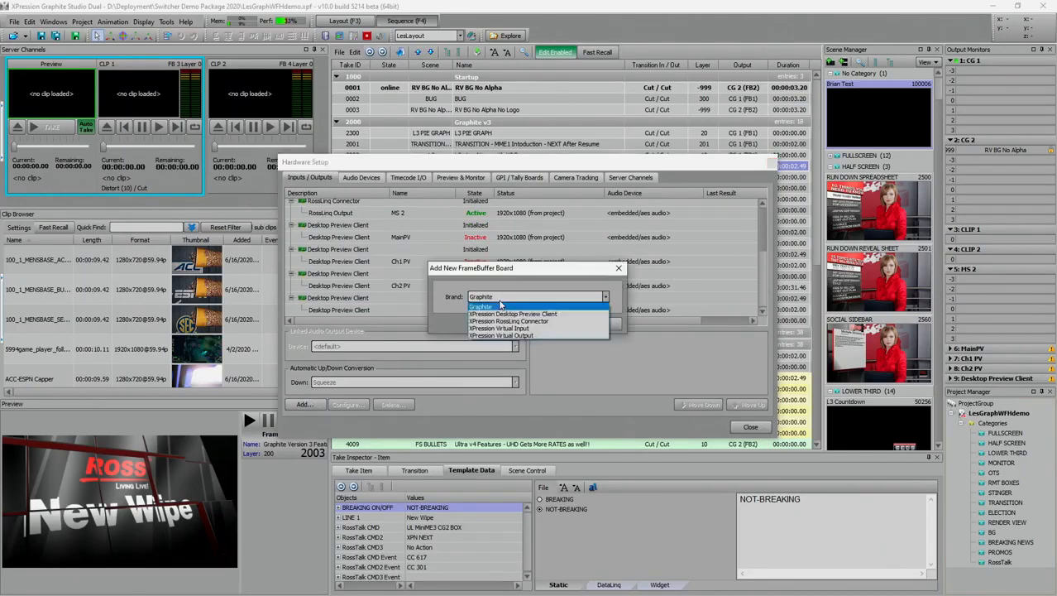
{"action": "left_click", "coordinate": [544, 321]}
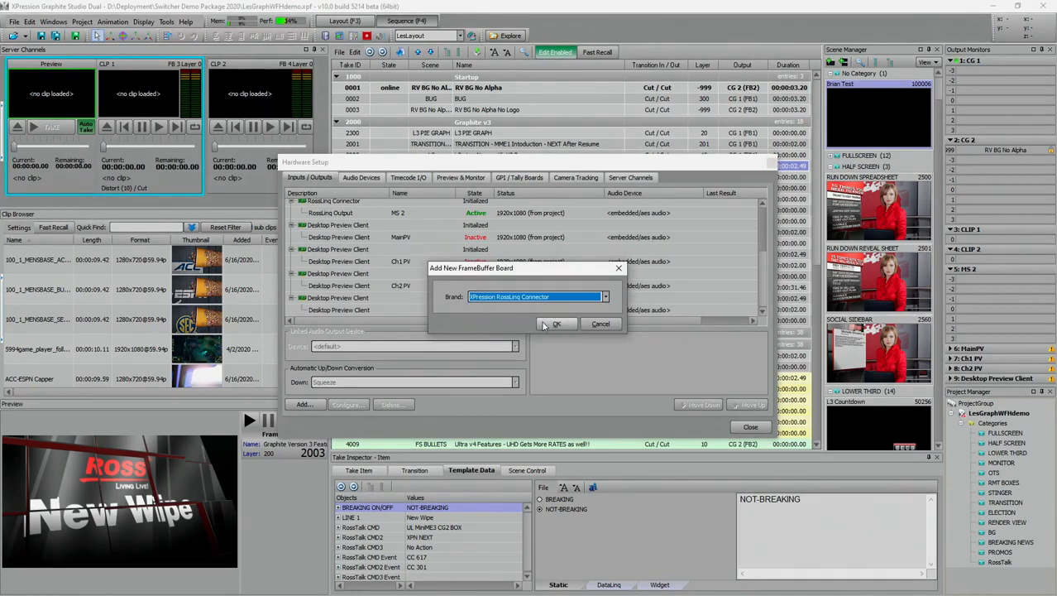
{"action": "left_click", "coordinate": [546, 324]}
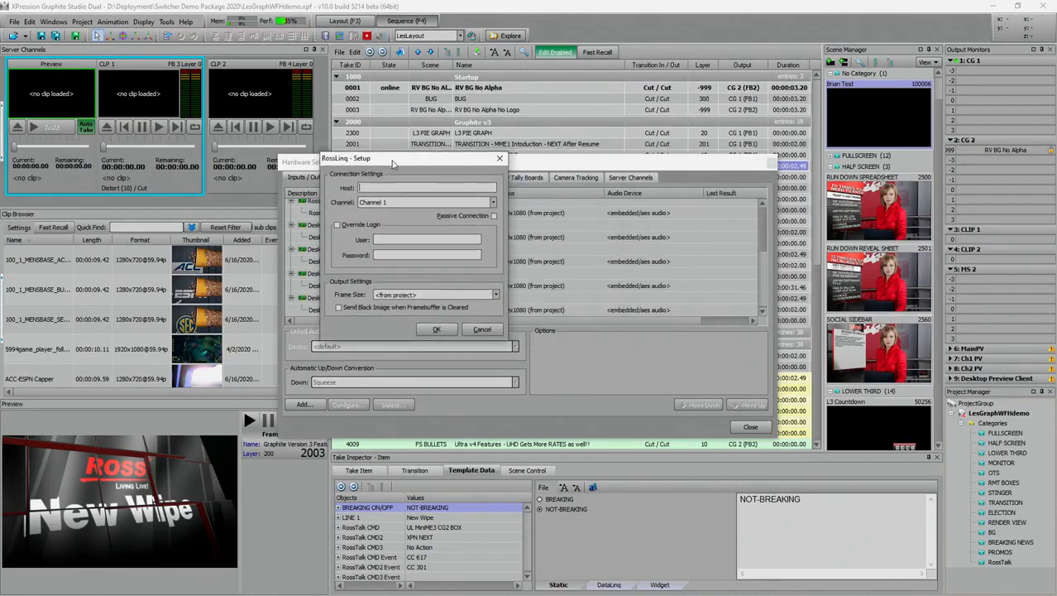
- Configure the RossLinq connection with host 10.0.1.13 and Channel 4, and accept the setup
{"action": "left_click", "coordinate": [374, 188]}
{"action": "type", "text": "10.0.1.13"}
{"action": "left_click", "coordinate": [417, 202]}
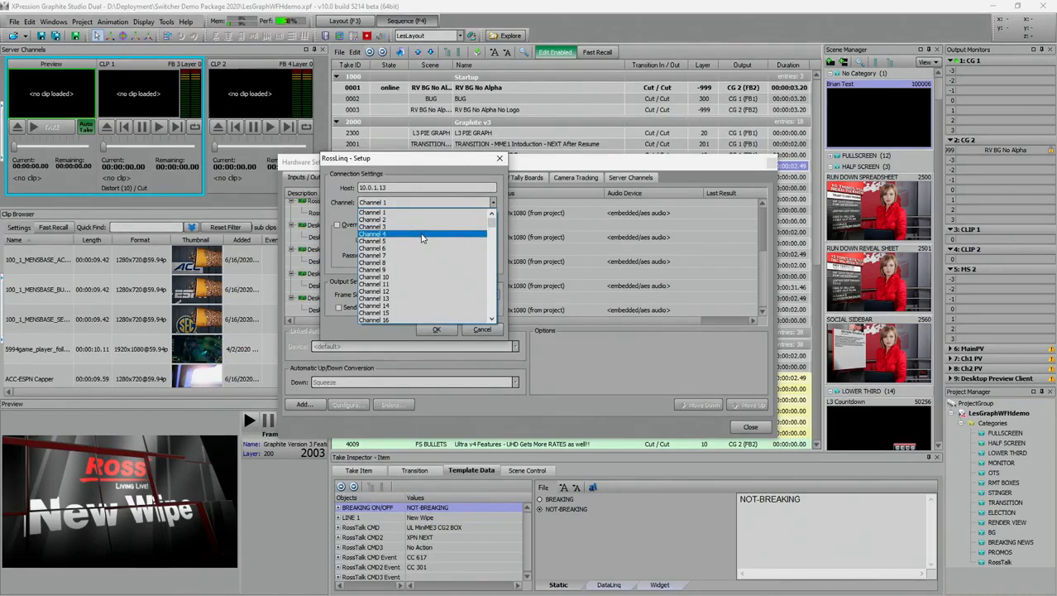
{"action": "left_click", "coordinate": [421, 236]}
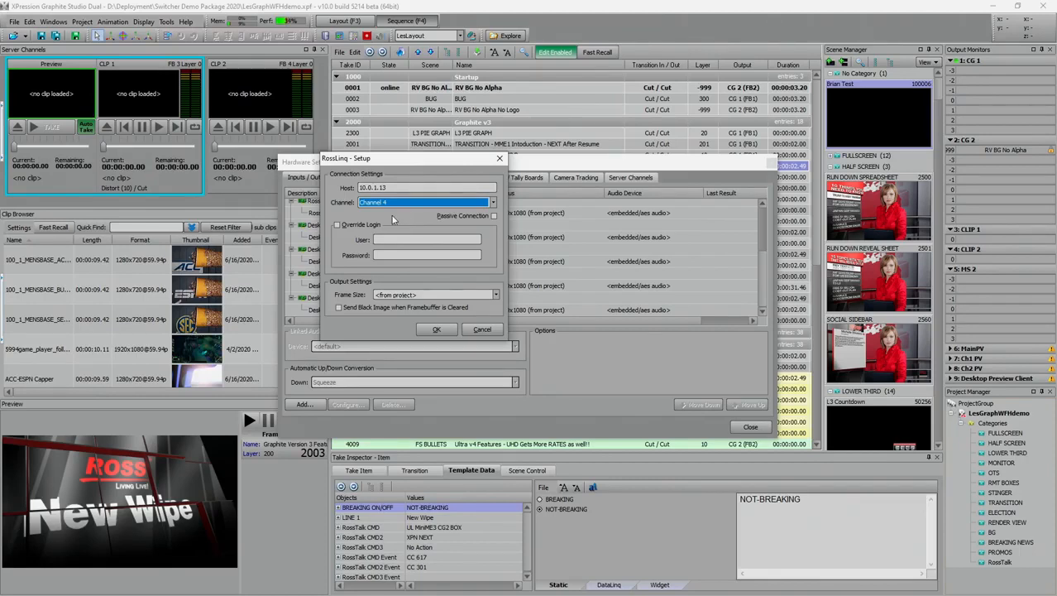
{"action": "left_click", "coordinate": [366, 309]}
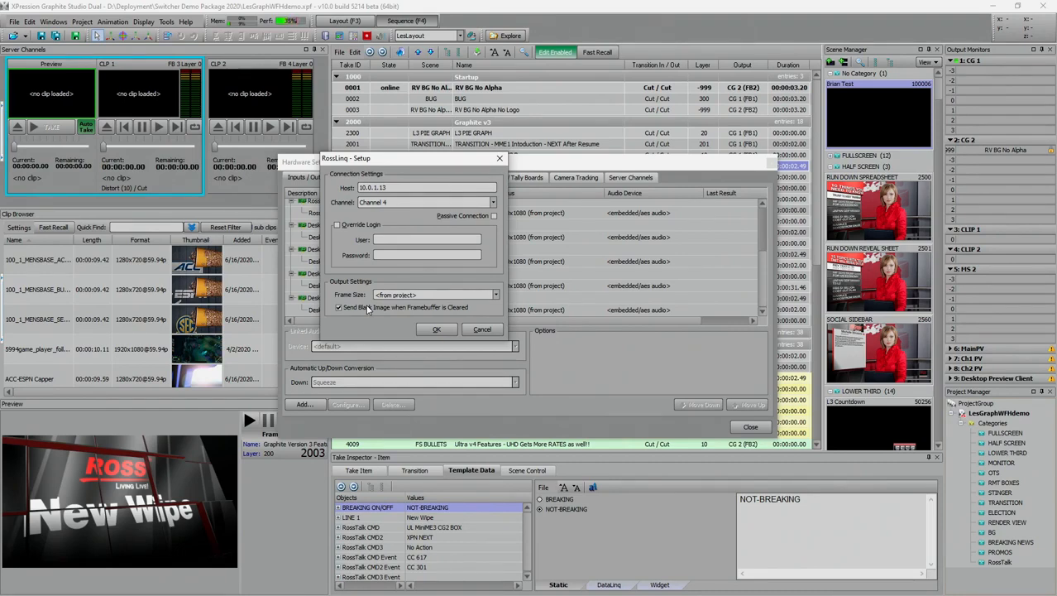
{"action": "left_click", "coordinate": [367, 307]}
{"action": "left_click", "coordinate": [438, 330]}
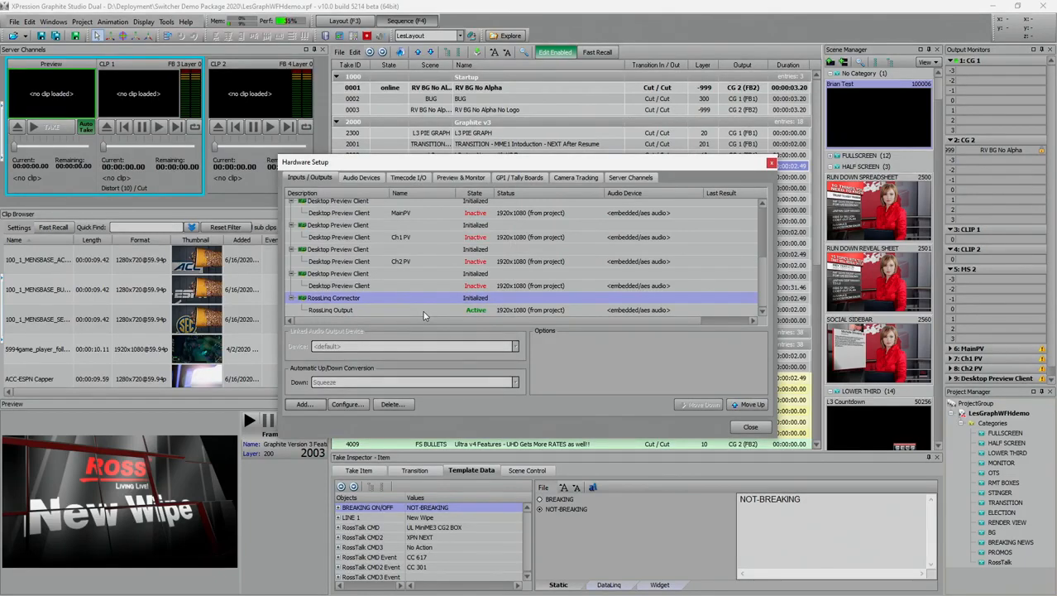
- Set the Up Next Preview Output to RossLinq Output (10)
{"action": "left_click", "coordinate": [476, 180]}
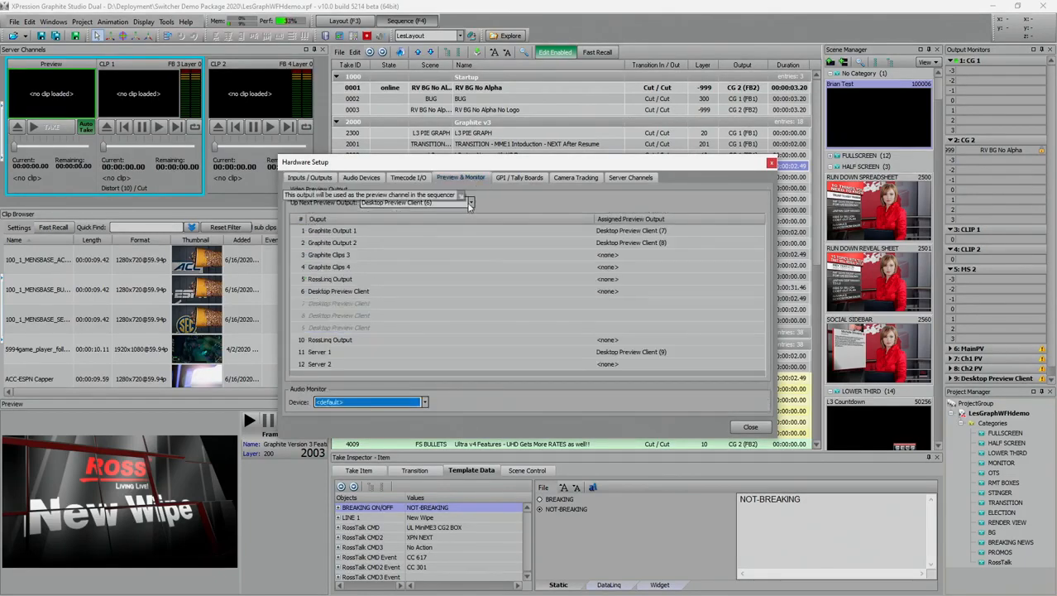
{"action": "left_click", "coordinate": [469, 203]}
{"action": "scroll", "coordinate": [452, 232], "scroll_direction": "up", "scroll_amount": 1}
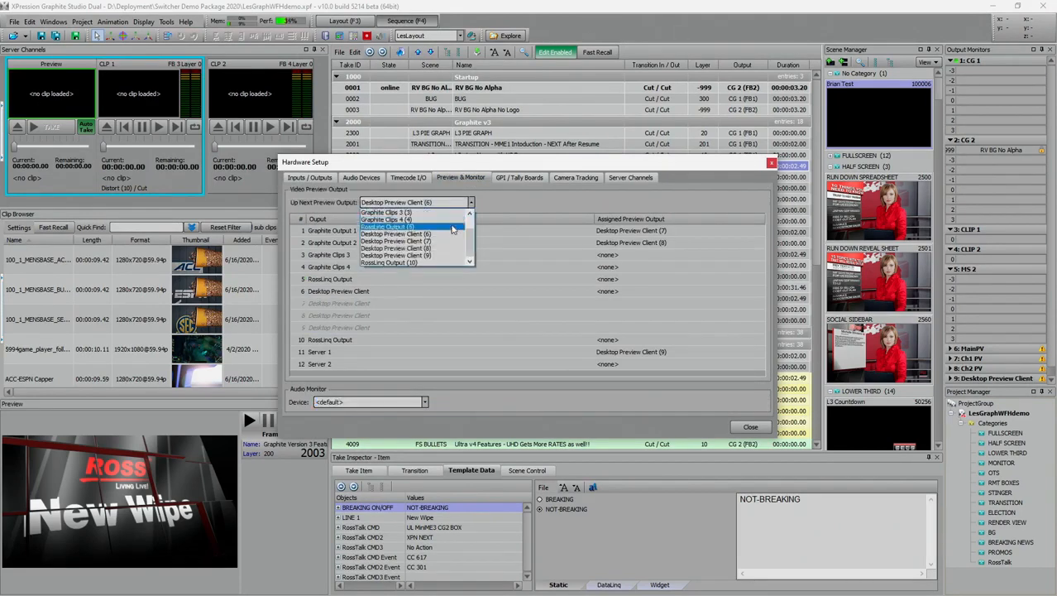
{"action": "left_click", "coordinate": [430, 263]}
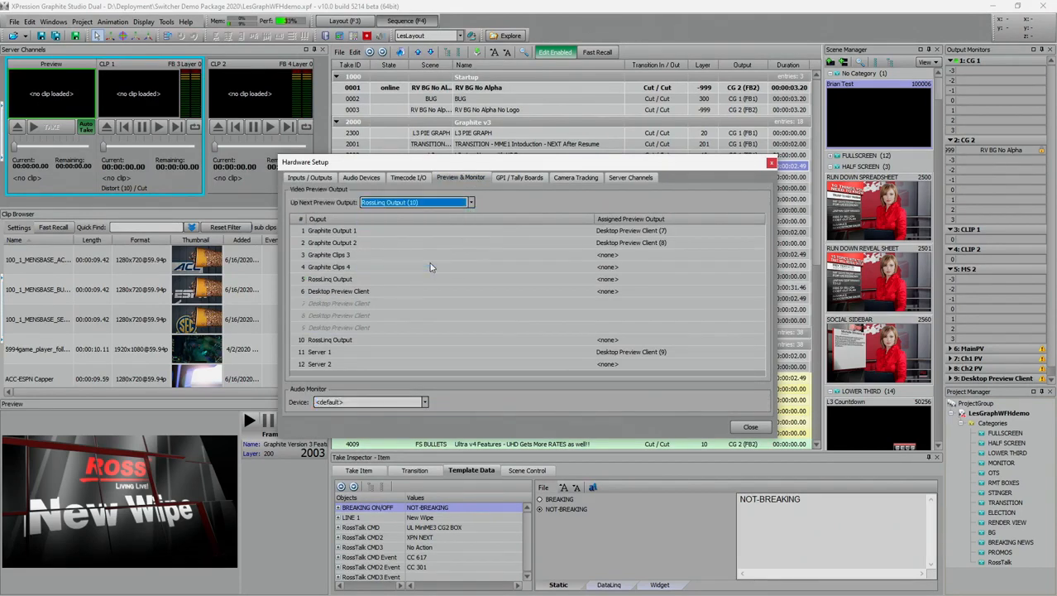
- Name the new RossLinq output UL MS4 and expand its layers in the Output Monitors
{"action": "left_click", "coordinate": [323, 178]}
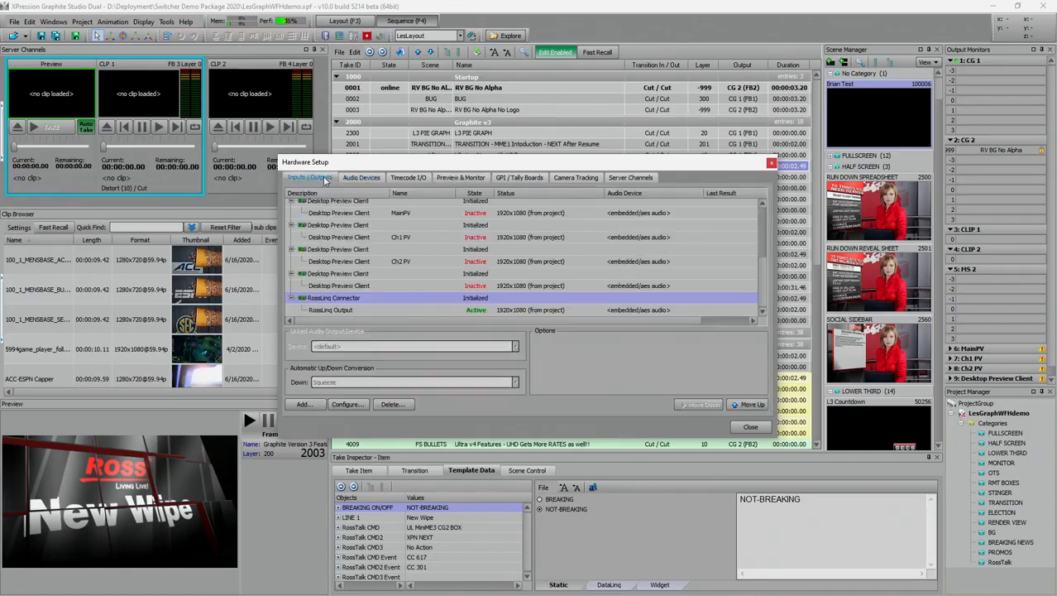
{"action": "left_click", "coordinate": [399, 309]}
{"action": "type", "text": "UL"}
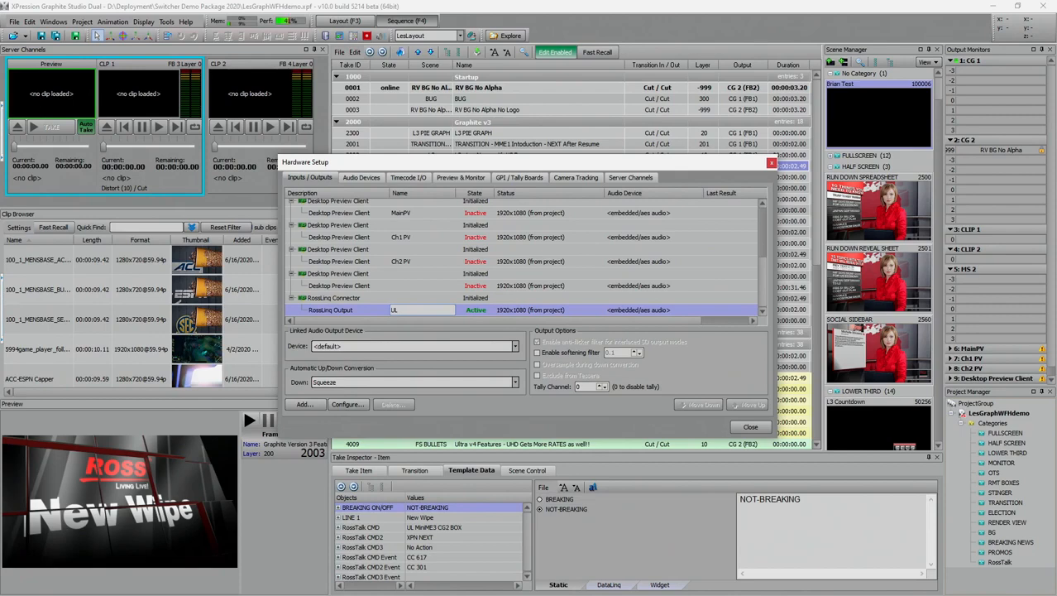
{"action": "type", "text": " MS4"}
{"action": "key", "text": "Return"}
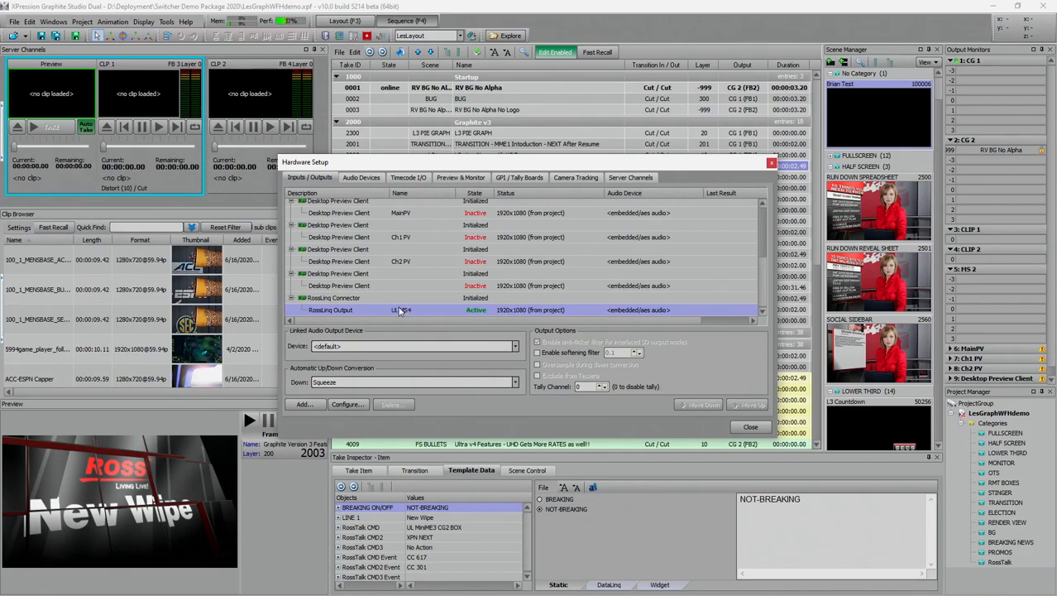
{"action": "key", "text": "Escape"}
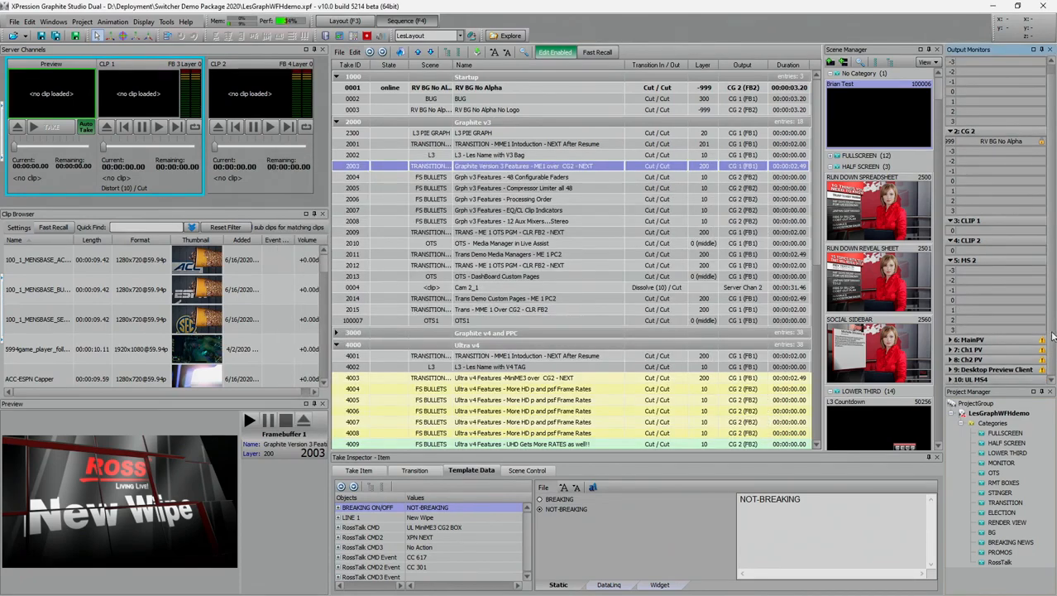
{"action": "left_click", "coordinate": [950, 379]}
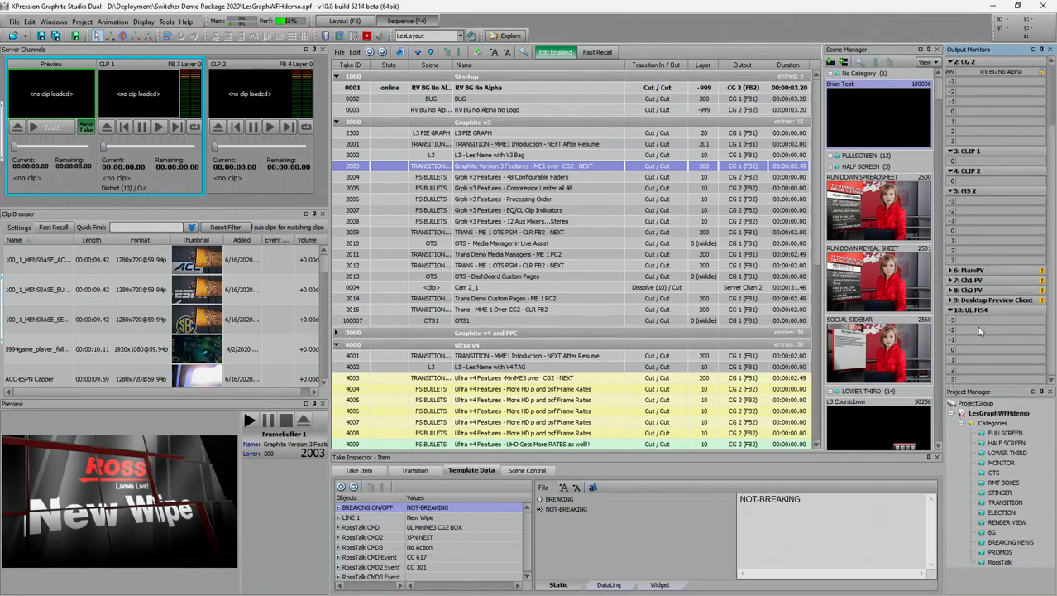